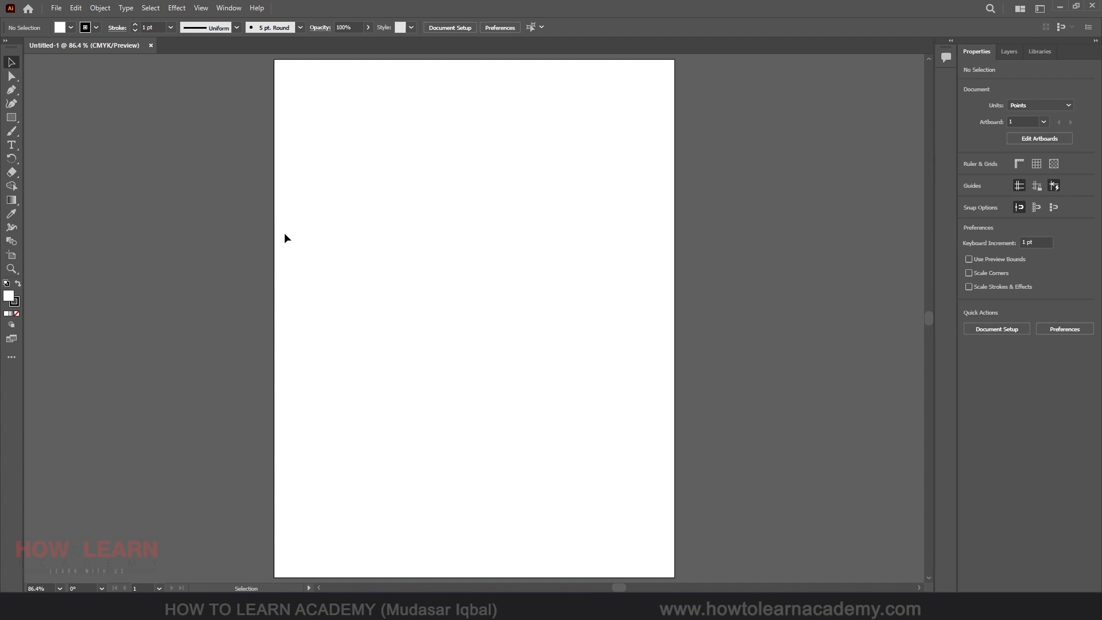
{"action": "key", "text": "ctrl+minus"}
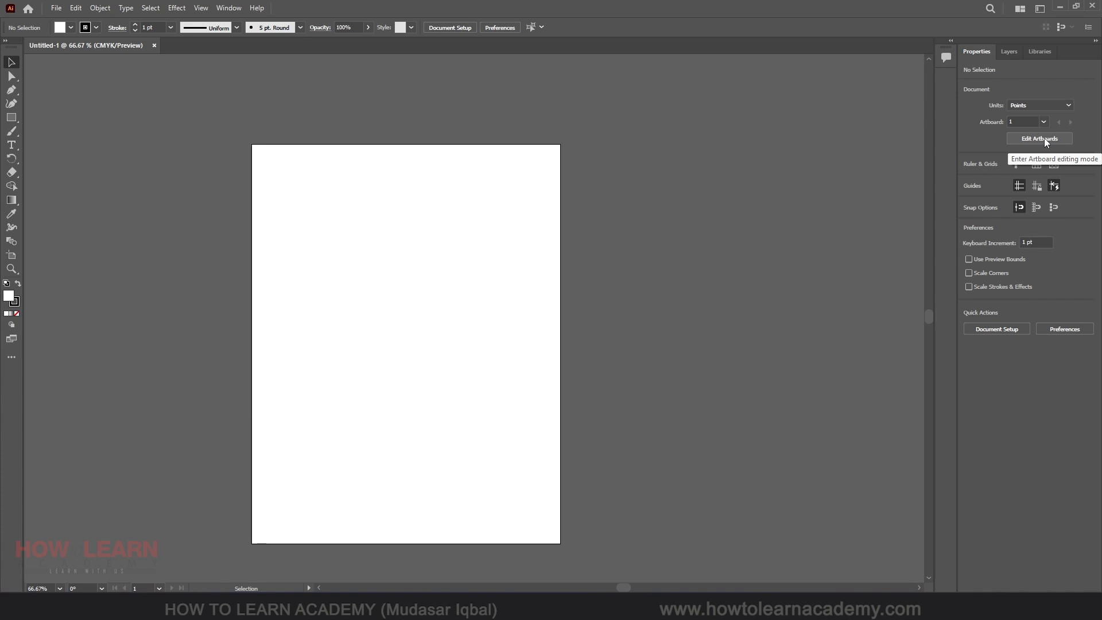
{"action": "left_click", "coordinate": [56, 9]}
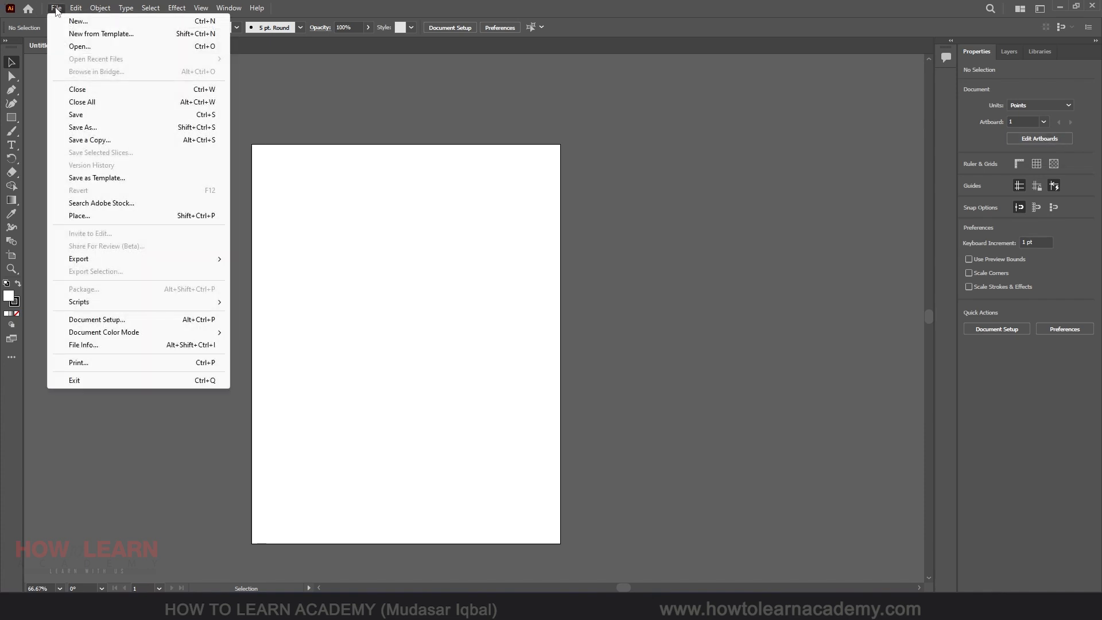
{"action": "left_click", "coordinate": [112, 320]}
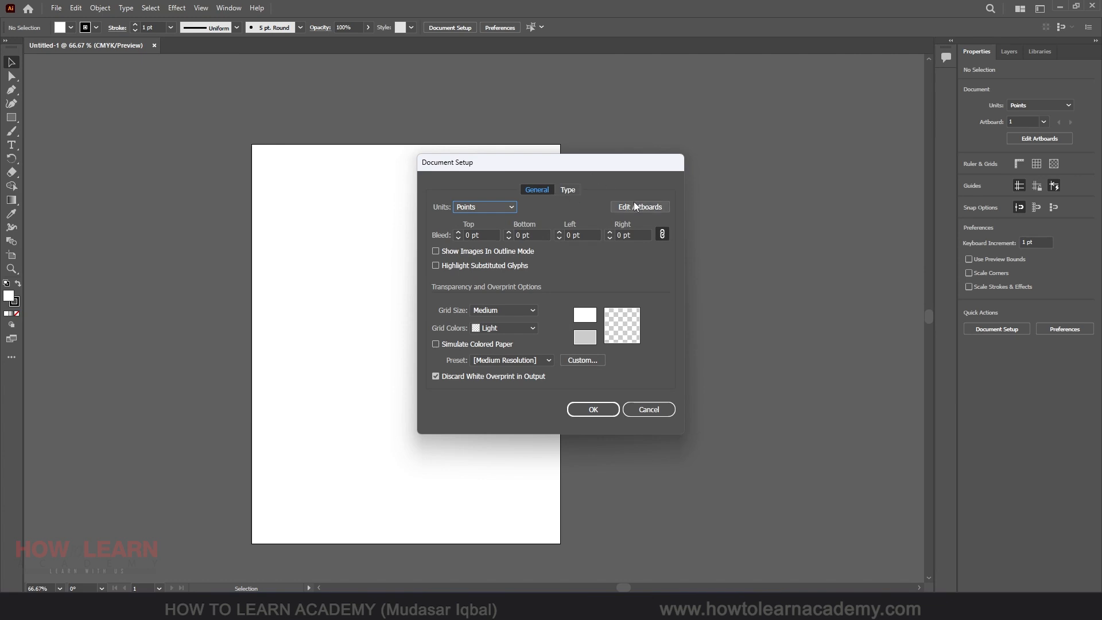
{"action": "left_click", "coordinate": [649, 410]}
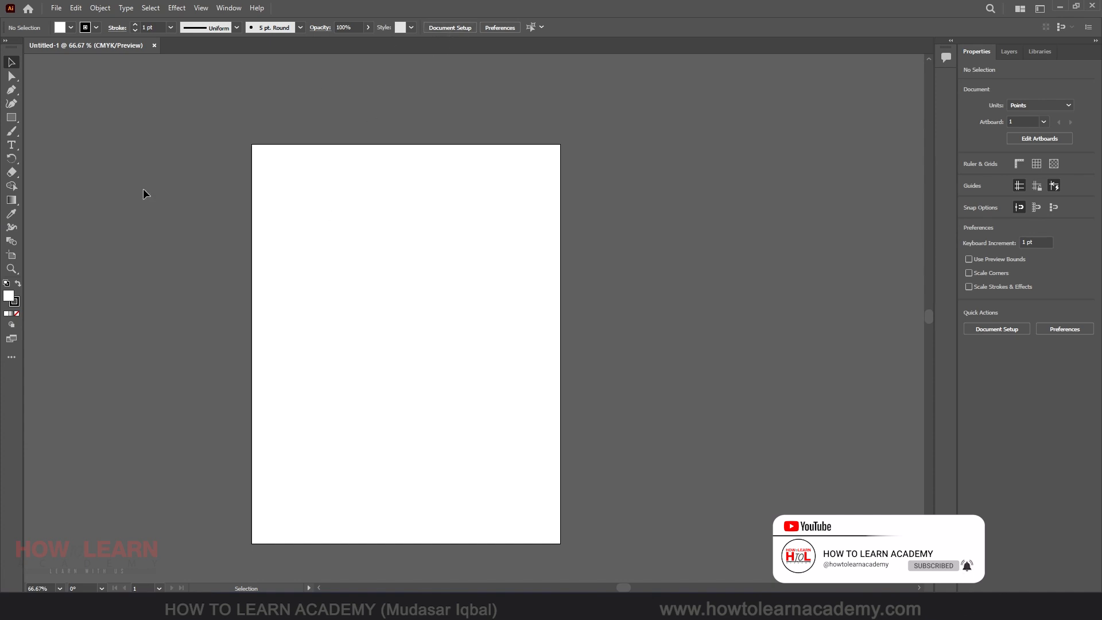
With the Artboard tool, move the artboard up and to the left on the canvas
{"action": "left_click", "coordinate": [10, 255]}
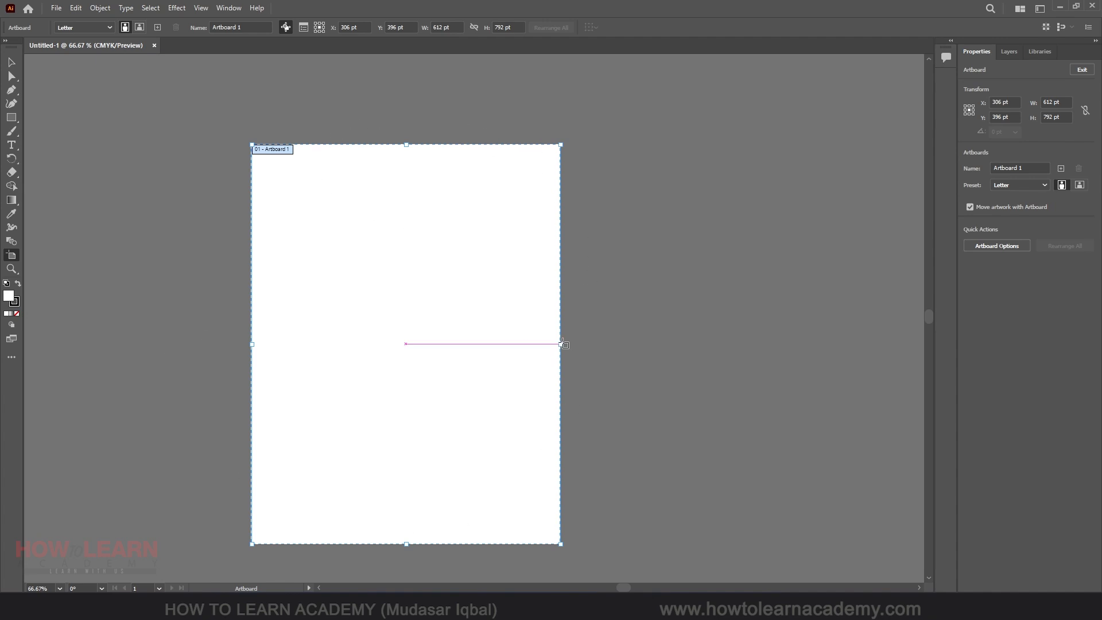
{"action": "left_click_drag", "start_coordinate": [563, 342], "coordinate": [334, 333]}
{"action": "key", "text": "ctrl+z"}
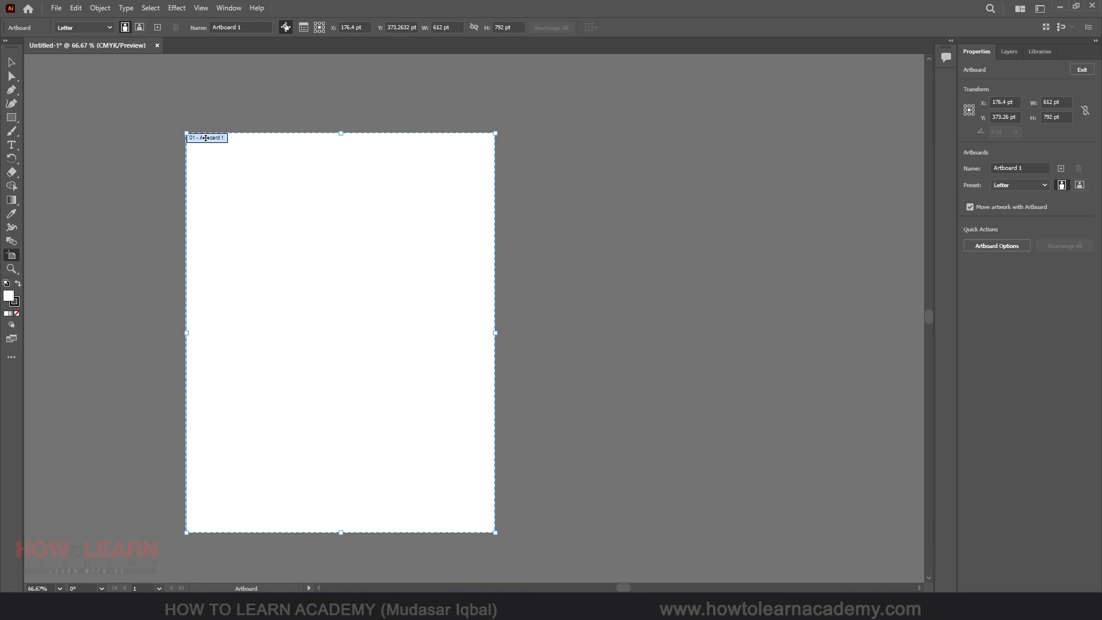
{"action": "left_click_drag", "start_coordinate": [206, 138], "coordinate": [149, 127]}
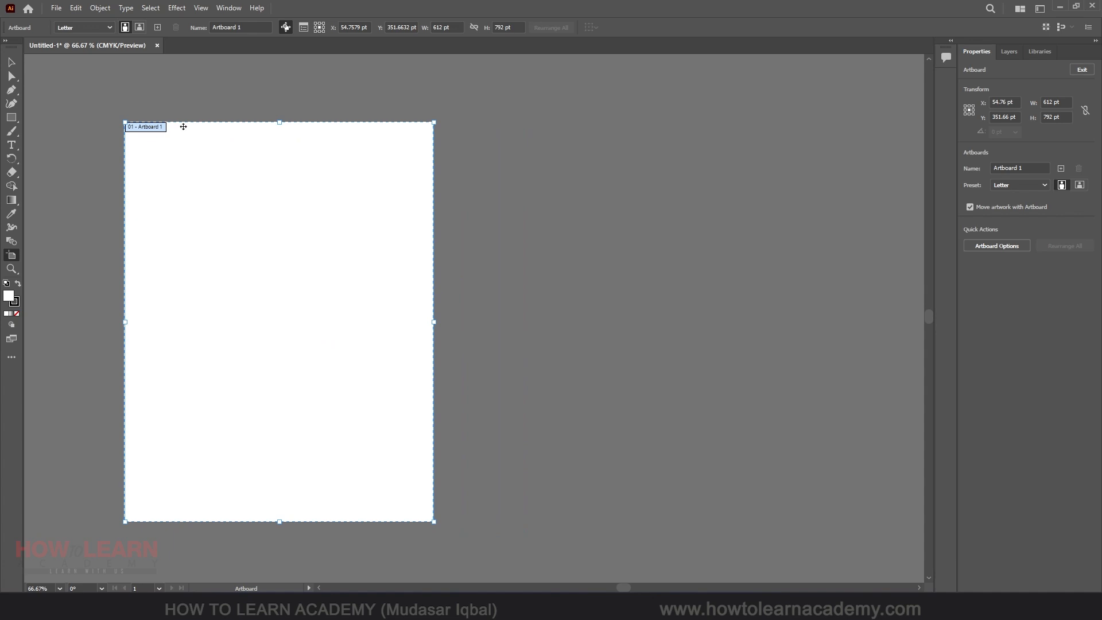
Change the artboard preset to A4 and then to A3
{"action": "left_click", "coordinate": [77, 26]}
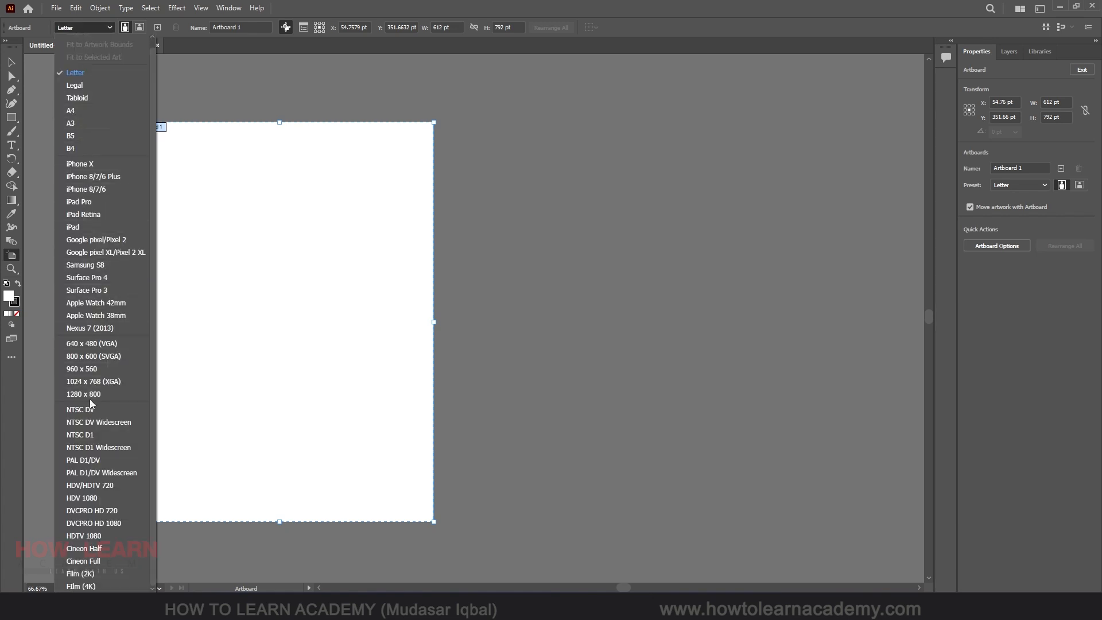
{"action": "left_click", "coordinate": [78, 109]}
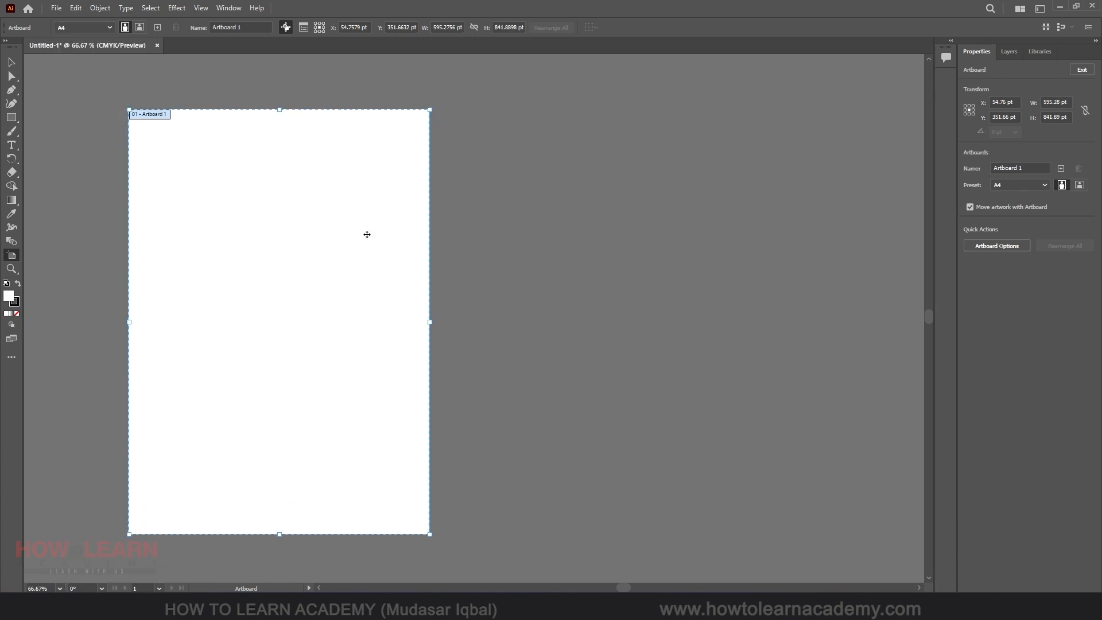
{"action": "left_click", "coordinate": [87, 27]}
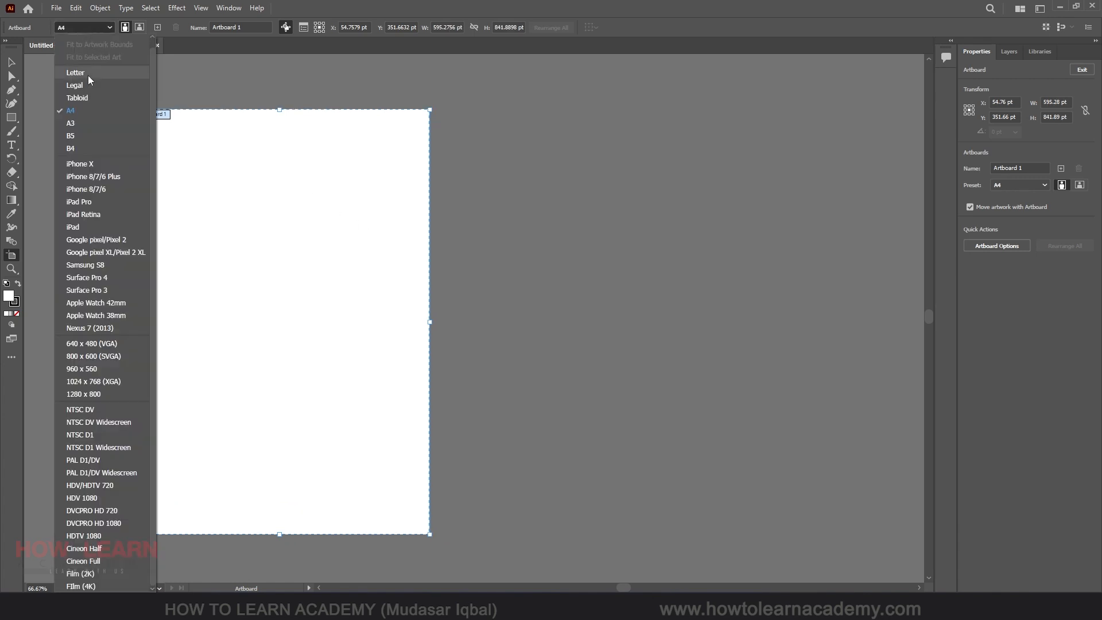
{"action": "left_click", "coordinate": [80, 123]}
Try widening the artboard by dragging its right edge, then undo the resize
{"action": "scroll", "coordinate": [258, 265], "scroll_direction": "down", "scroll_amount": 5}
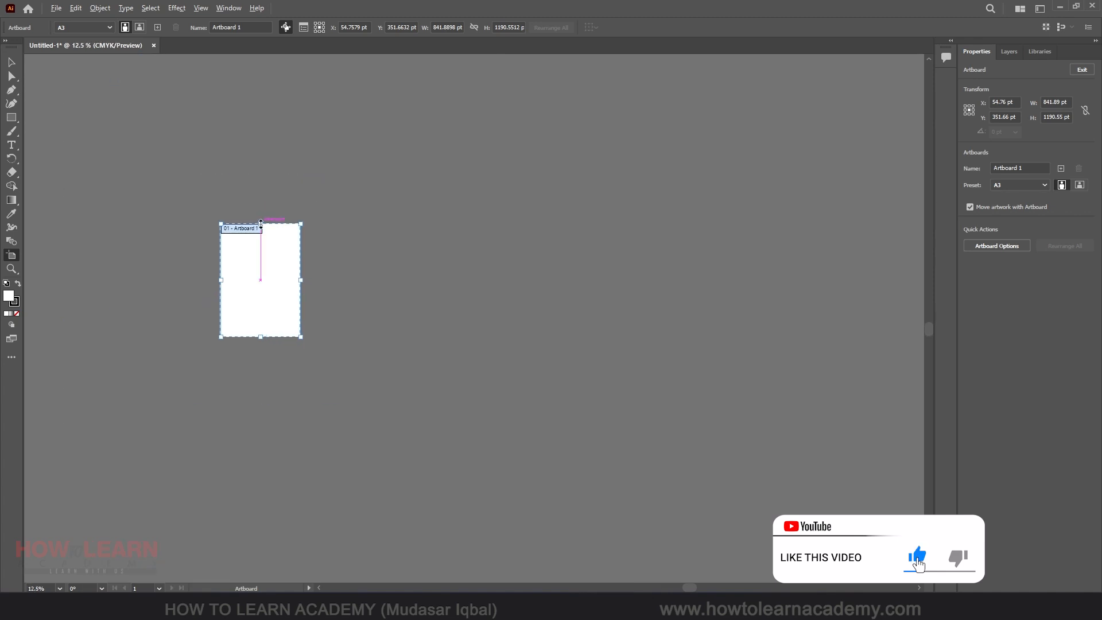
{"action": "scroll", "coordinate": [261, 276], "scroll_direction": "up", "scroll_amount": 4}
{"action": "scroll", "coordinate": [261, 281], "scroll_direction": "down", "scroll_amount": 3}
{"action": "scroll", "coordinate": [236, 310], "scroll_direction": "up", "scroll_amount": 3}
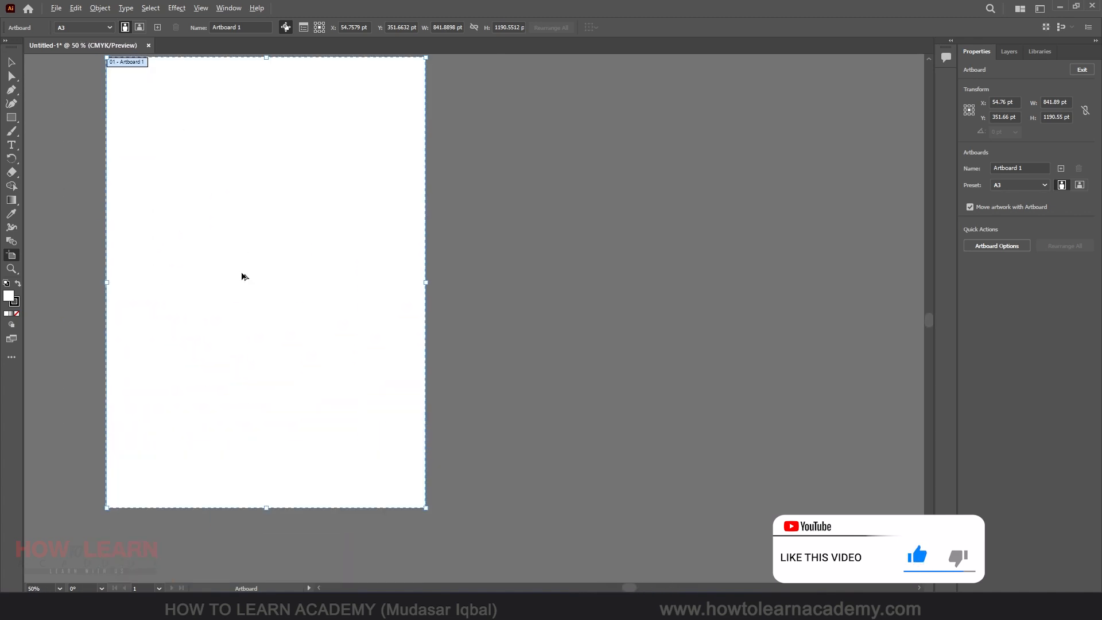
{"action": "scroll", "coordinate": [243, 270], "scroll_direction": "down", "scroll_amount": 1}
{"action": "scroll", "coordinate": [223, 233], "scroll_direction": "up", "scroll_amount": 1}
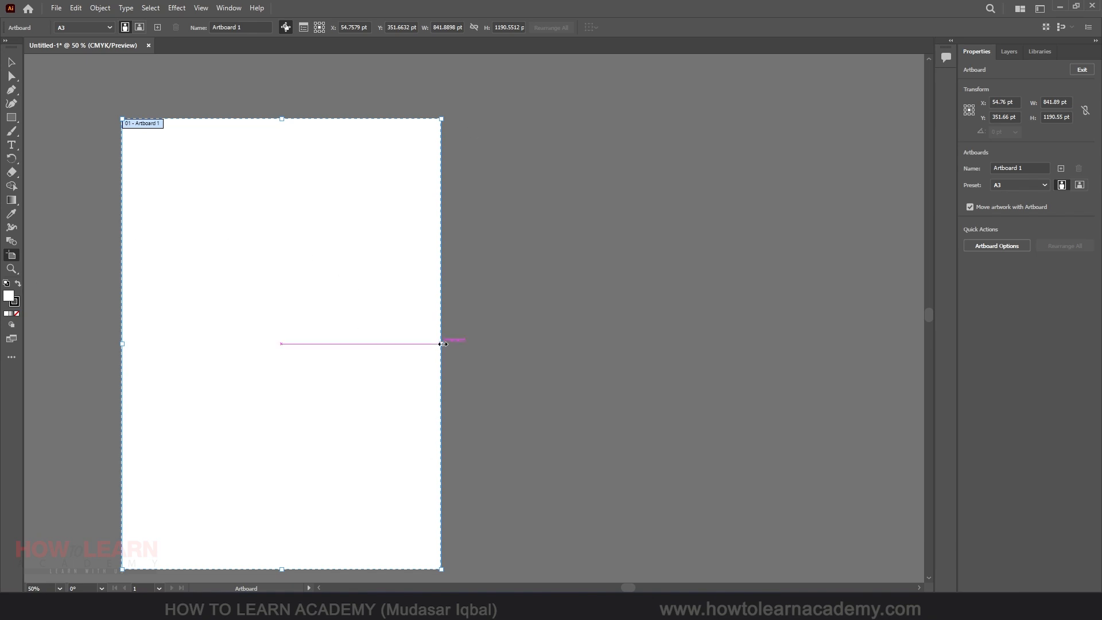
{"action": "left_click_drag", "start_coordinate": [443, 344], "coordinate": [514, 342]}
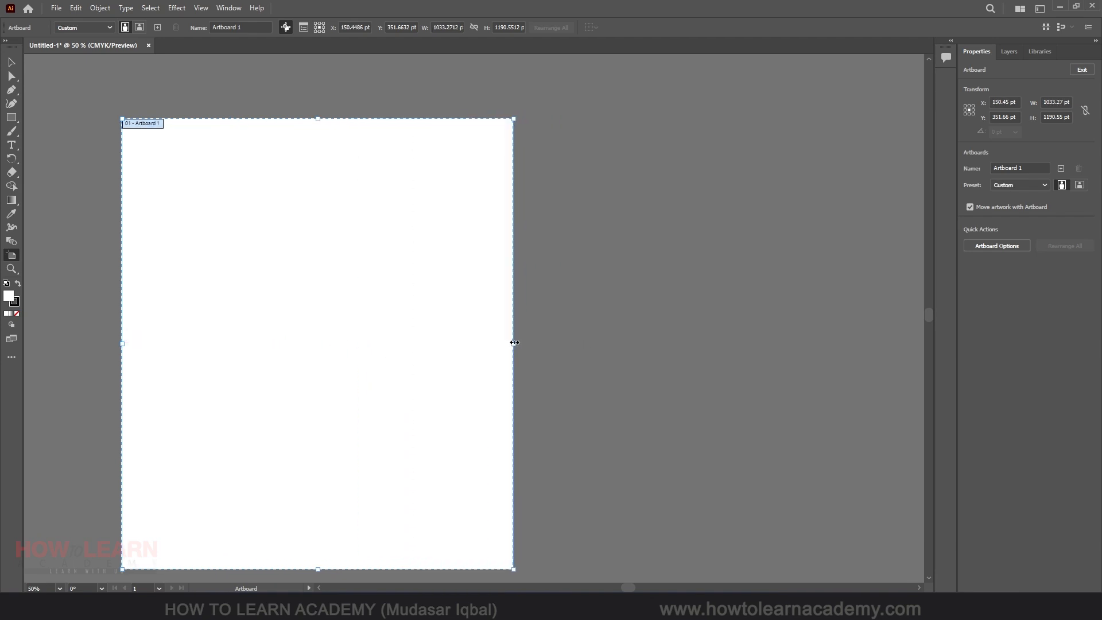
{"action": "key", "text": "ctrl+z"}
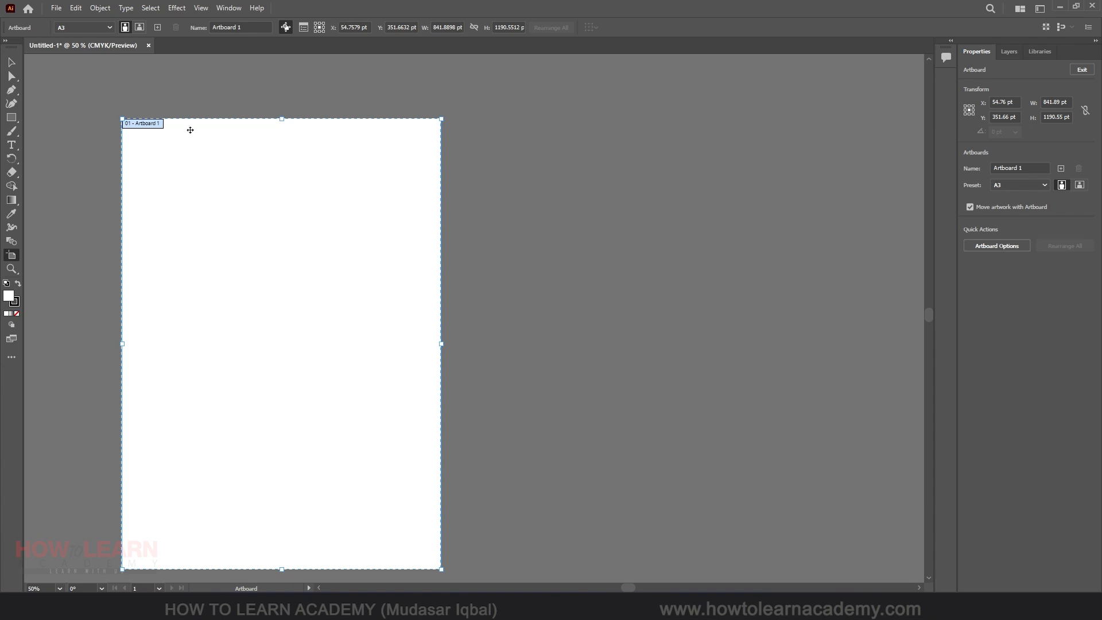
Inspect the artboard's width, height and Y position fields
{"action": "left_click", "coordinate": [436, 27]}
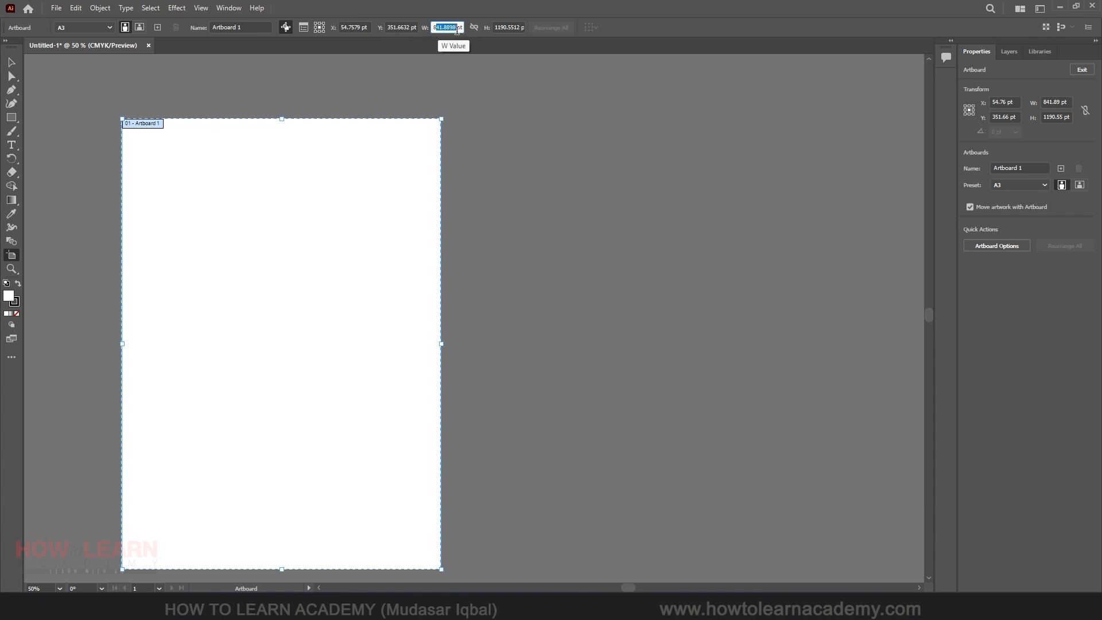
{"action": "left_click", "coordinate": [512, 27]}
{"action": "double_click", "coordinate": [413, 27]}
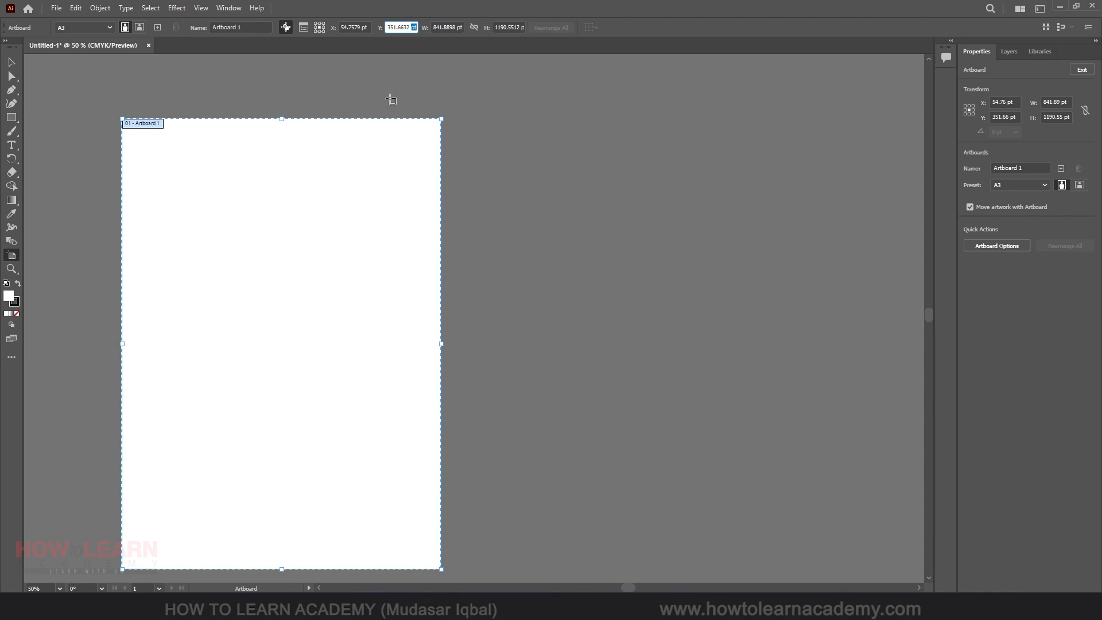
{"action": "left_click", "coordinate": [412, 27]}
{"action": "double_click", "coordinate": [413, 27]}
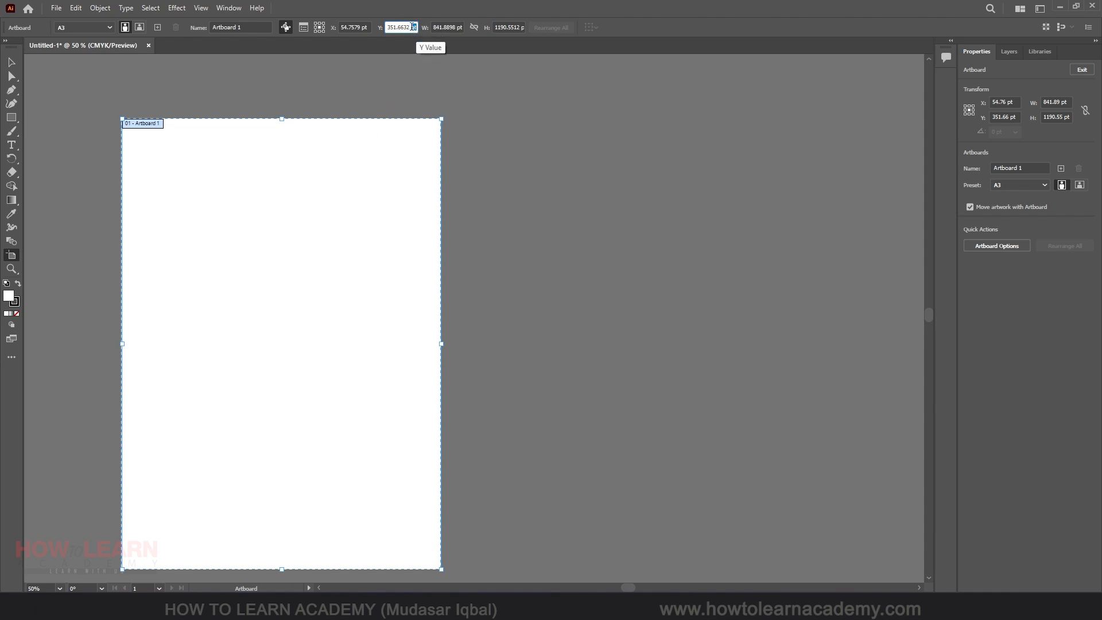
Switch the document units to Millimeters and check the artboard's dimensions with the Artboard tool
{"action": "left_click", "coordinate": [12, 62]}
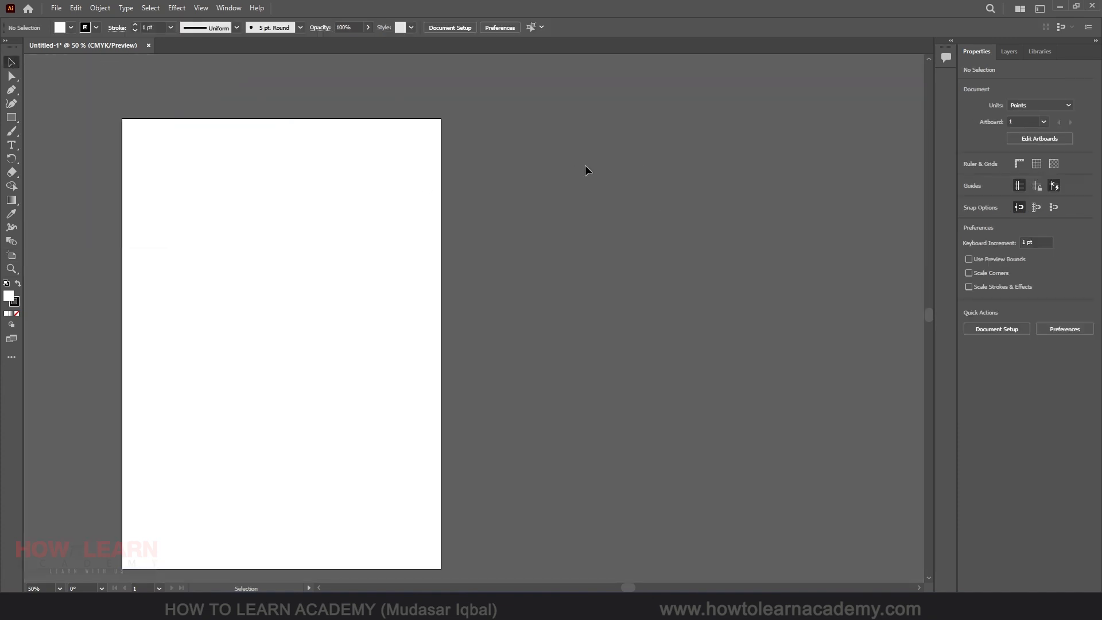
{"action": "left_click", "coordinate": [1036, 108]}
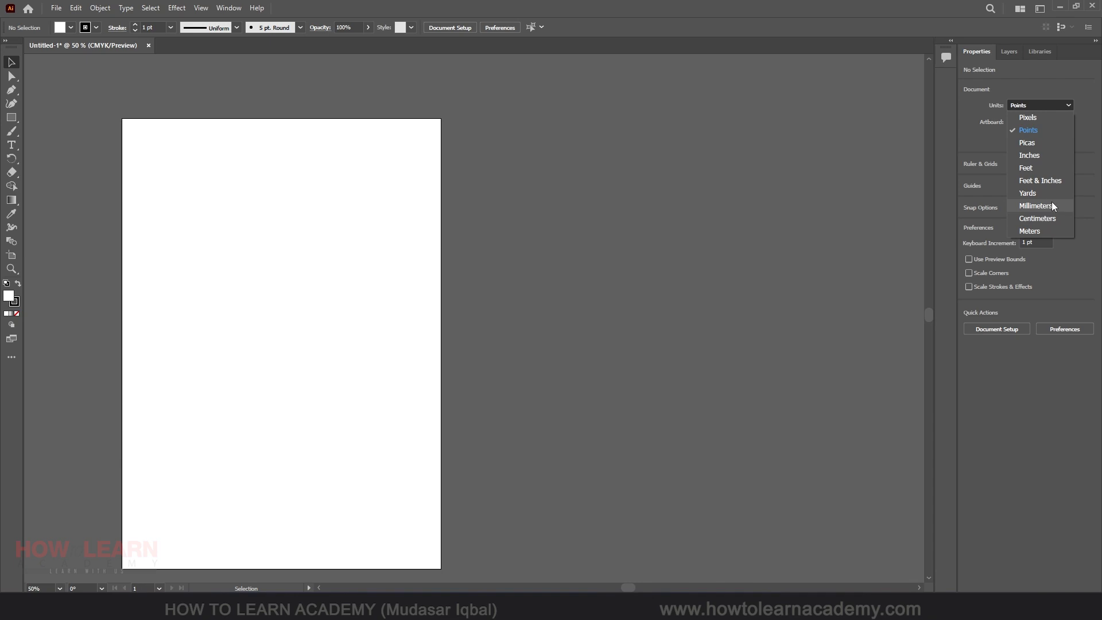
{"action": "left_click", "coordinate": [1051, 204]}
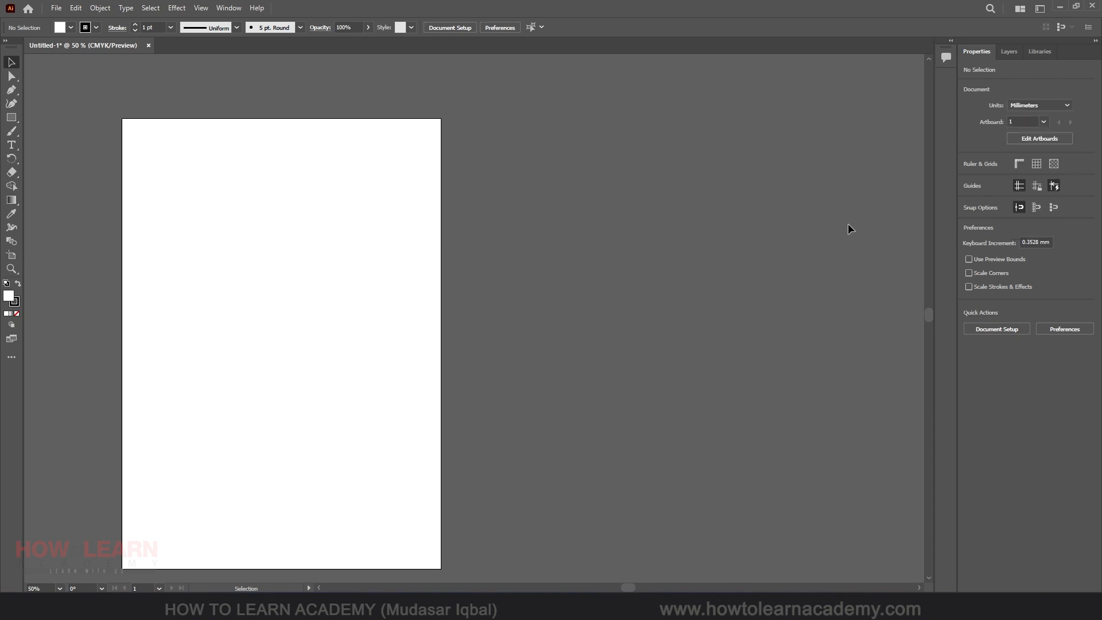
{"action": "left_click", "coordinate": [12, 255]}
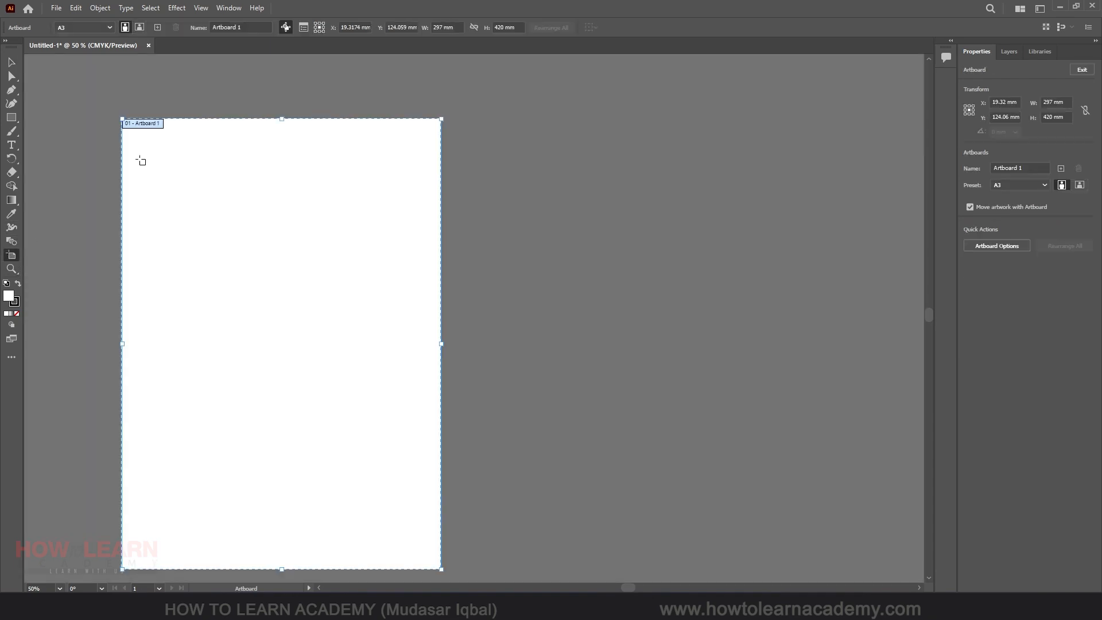
{"action": "left_click", "coordinate": [453, 27]}
Set the document units to Pixels
{"action": "left_click", "coordinate": [12, 63]}
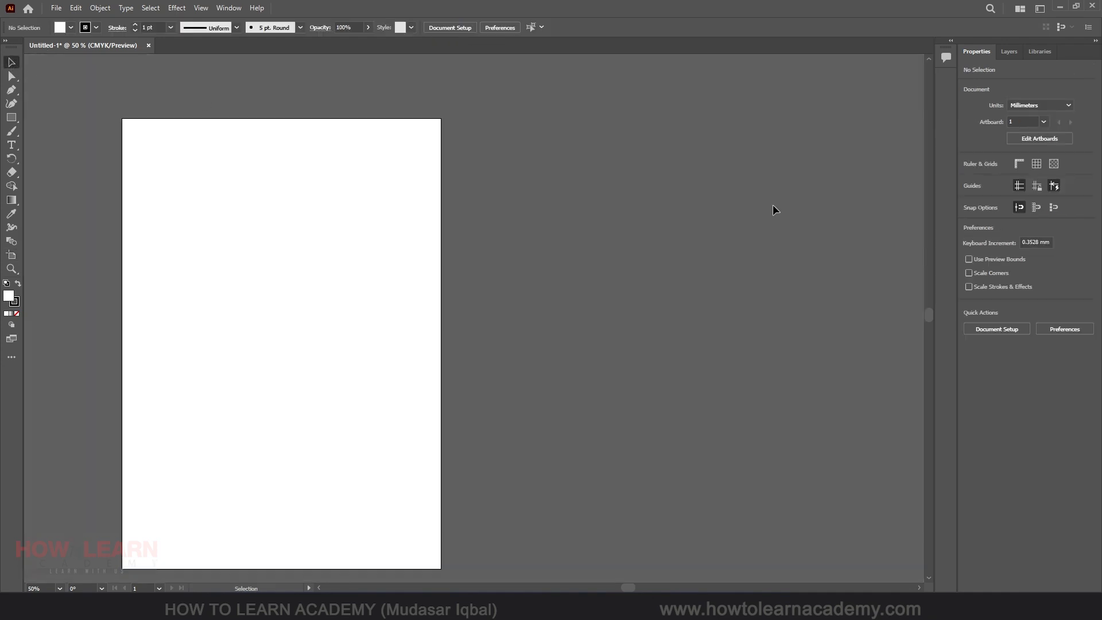
{"action": "left_click", "coordinate": [1037, 104]}
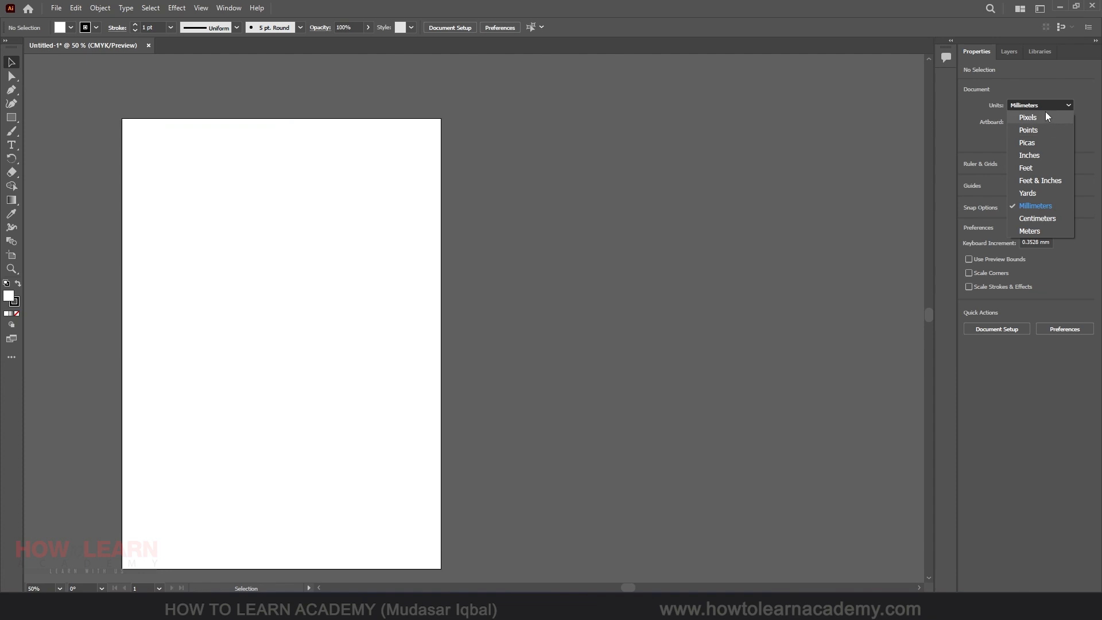
{"action": "left_click", "coordinate": [1028, 117]}
Set the artboard's width to 1920 px and height to 1080 px
{"action": "left_click", "coordinate": [11, 255]}
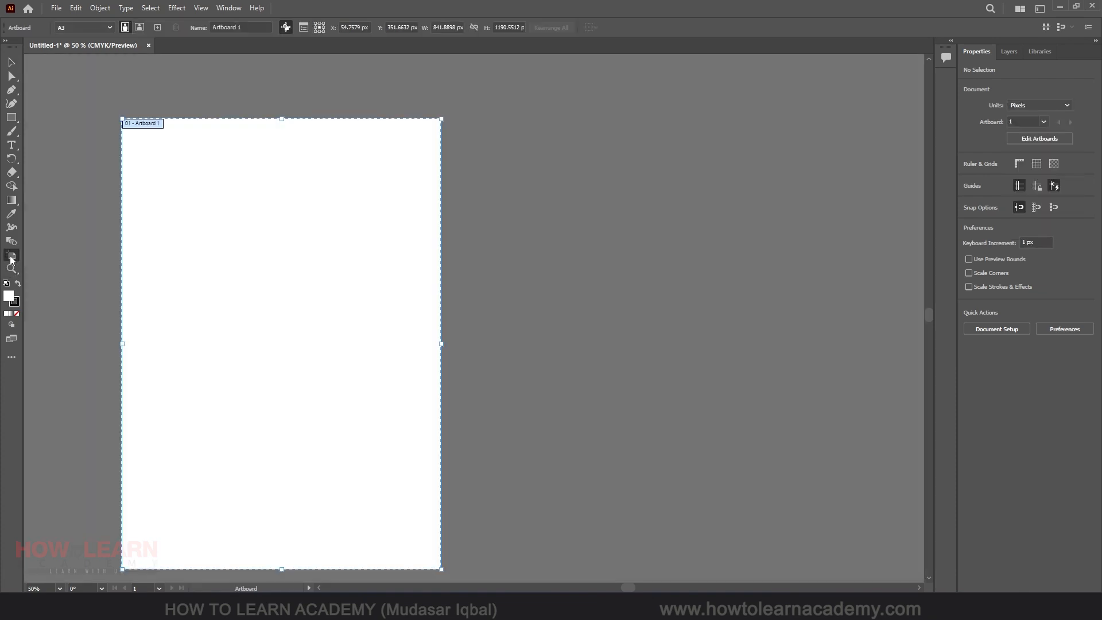
{"action": "left_click_drag", "start_coordinate": [439, 27], "coordinate": [477, 29]}
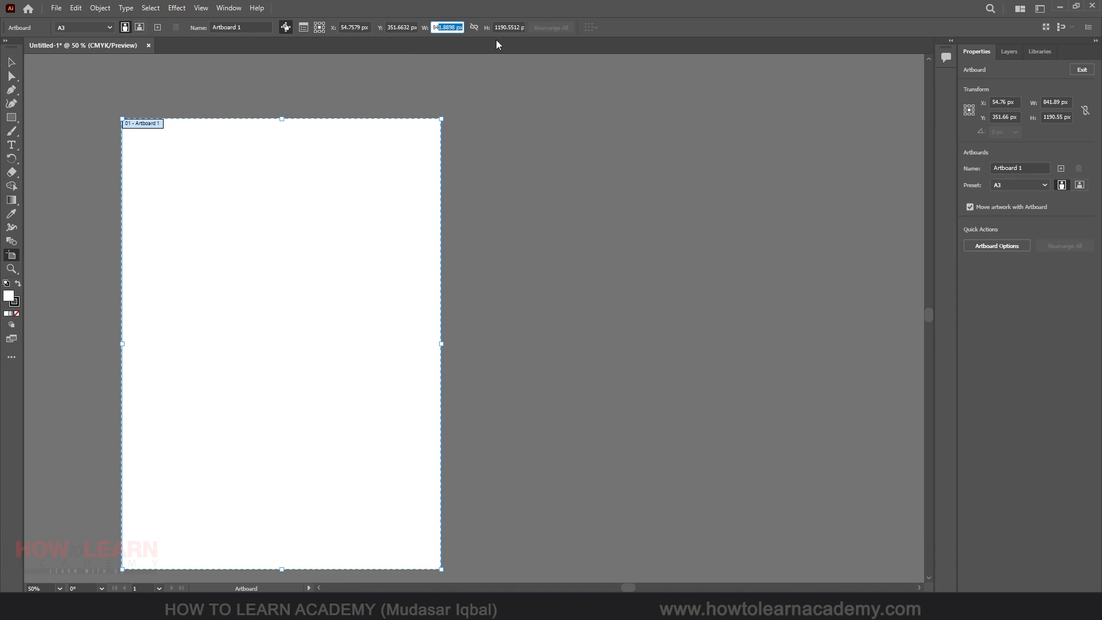
{"action": "key", "text": "ctrl+a"}
{"action": "type", "text": "1920"}
{"action": "key", "text": "Tab"}
{"action": "type", "text": "1"}
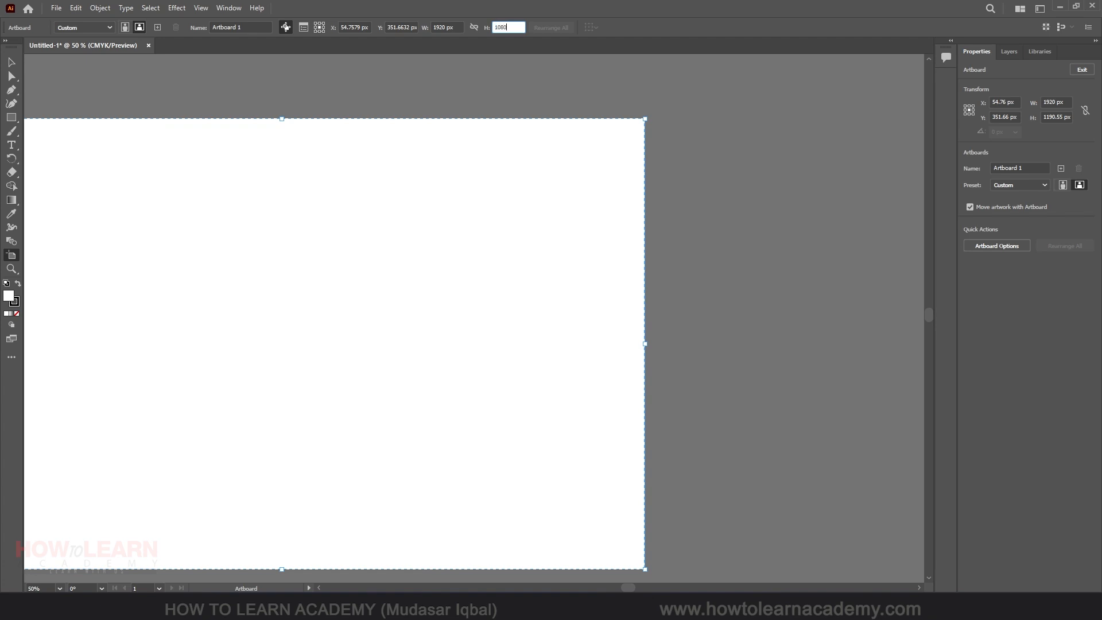
{"action": "type", "text": "080"}
{"action": "key", "text": "Return"}
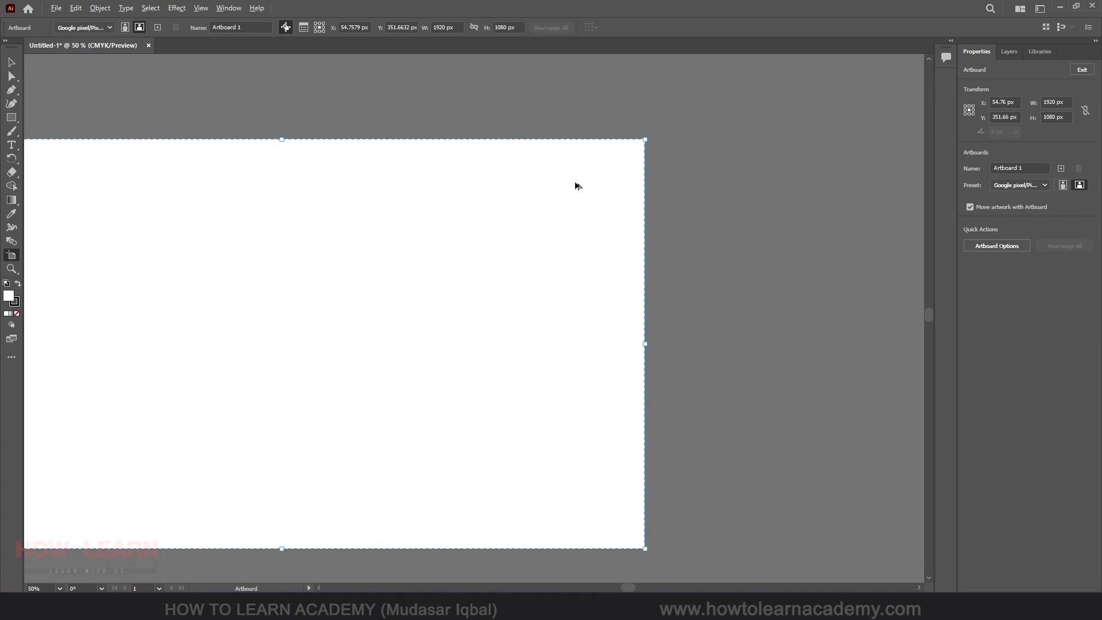
Add a new artboard beside the first one
{"action": "scroll", "coordinate": [576, 190], "scroll_direction": "down", "scroll_amount": 3}
{"action": "scroll", "coordinate": [572, 195], "scroll_direction": "up", "scroll_amount": 3}
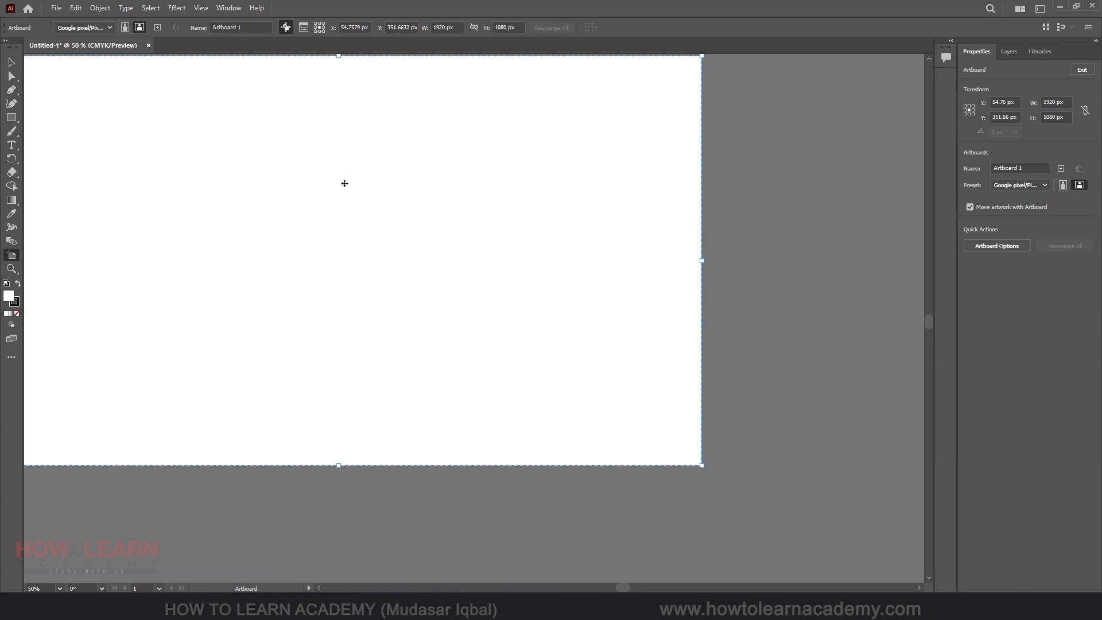
{"action": "scroll", "coordinate": [363, 306], "scroll_direction": "down", "scroll_amount": 3}
{"action": "scroll", "coordinate": [397, 247], "scroll_direction": "up", "scroll_amount": 2}
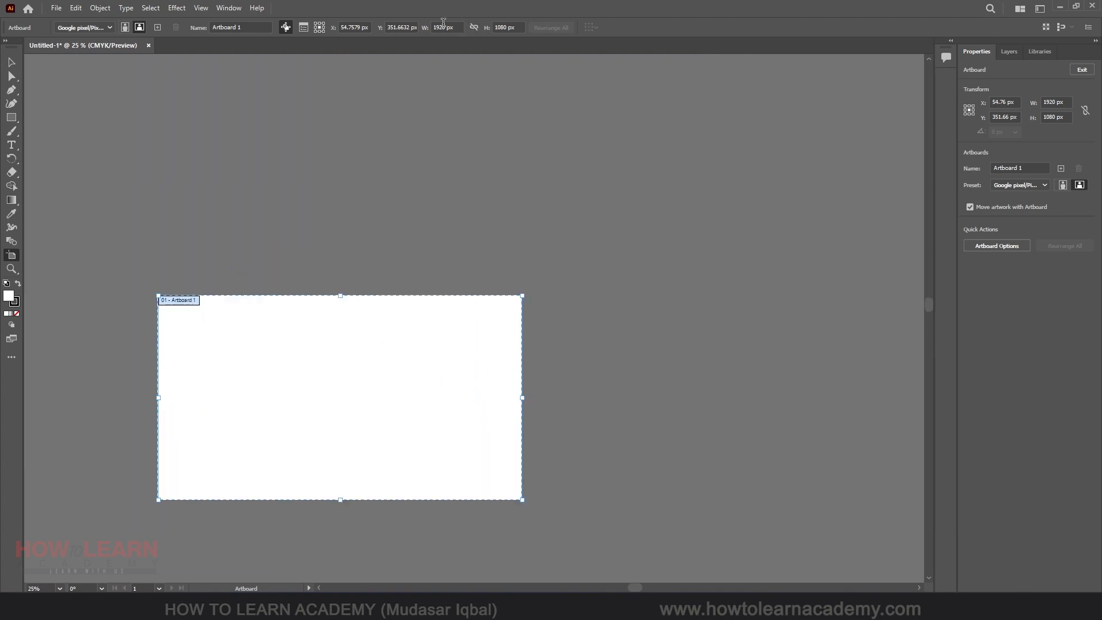
{"action": "scroll", "coordinate": [184, 238], "scroll_direction": "down", "scroll_amount": 1}
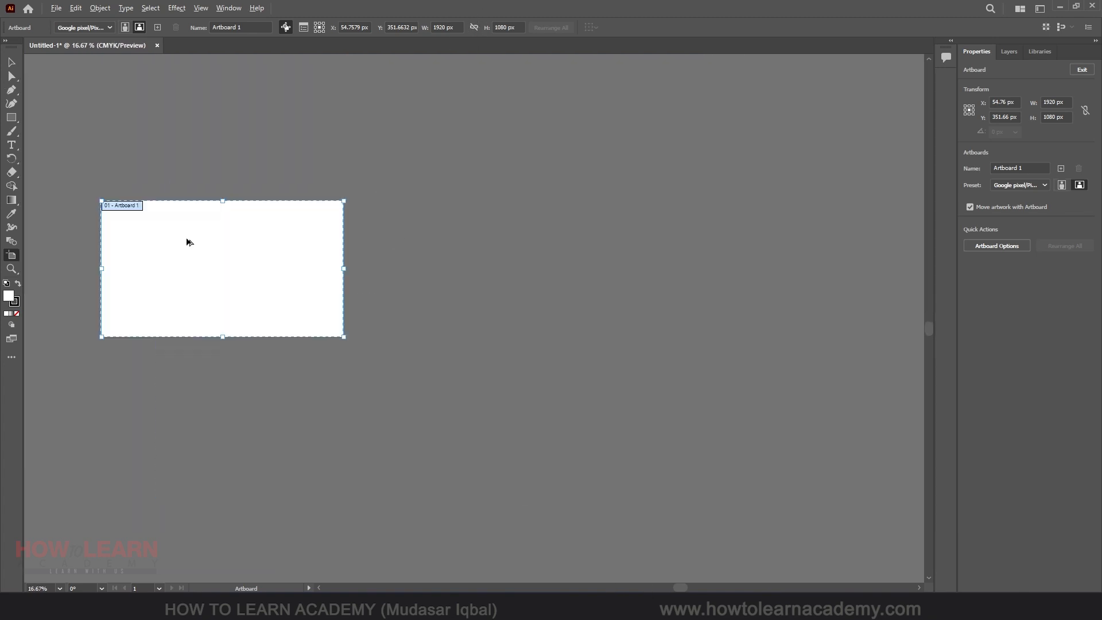
{"action": "scroll", "coordinate": [187, 229], "scroll_direction": "up", "scroll_amount": 3}
{"action": "scroll", "coordinate": [187, 223], "scroll_direction": "down", "scroll_amount": 3}
{"action": "scroll", "coordinate": [132, 221], "scroll_direction": "up", "scroll_amount": 2}
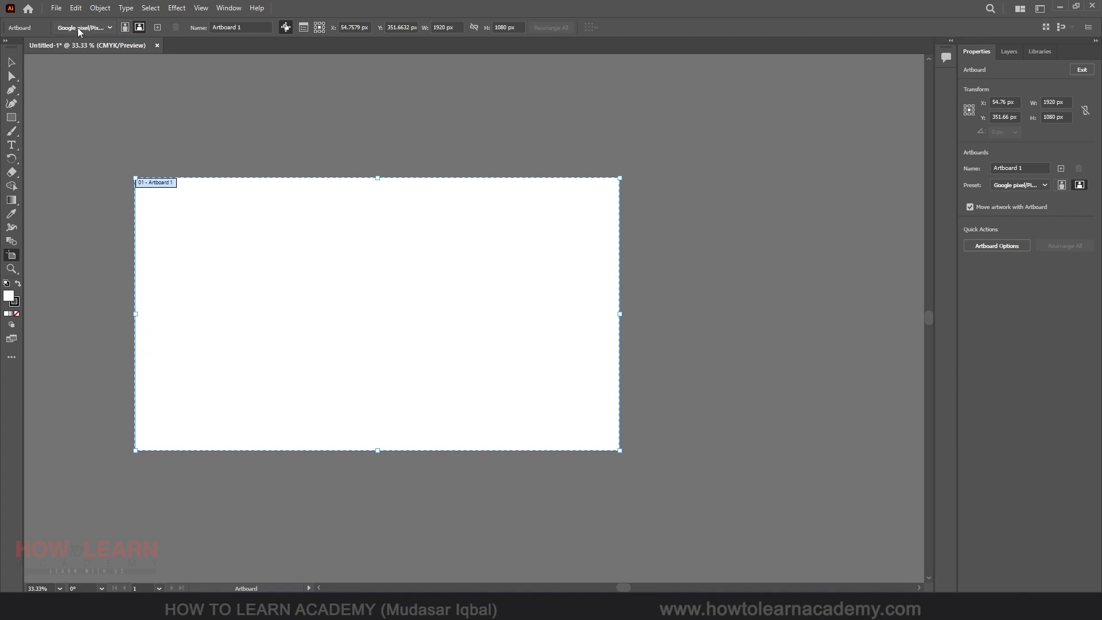
{"action": "left_click", "coordinate": [158, 32]}
{"action": "scroll", "coordinate": [315, 229], "scroll_direction": "down", "scroll_amount": 2}
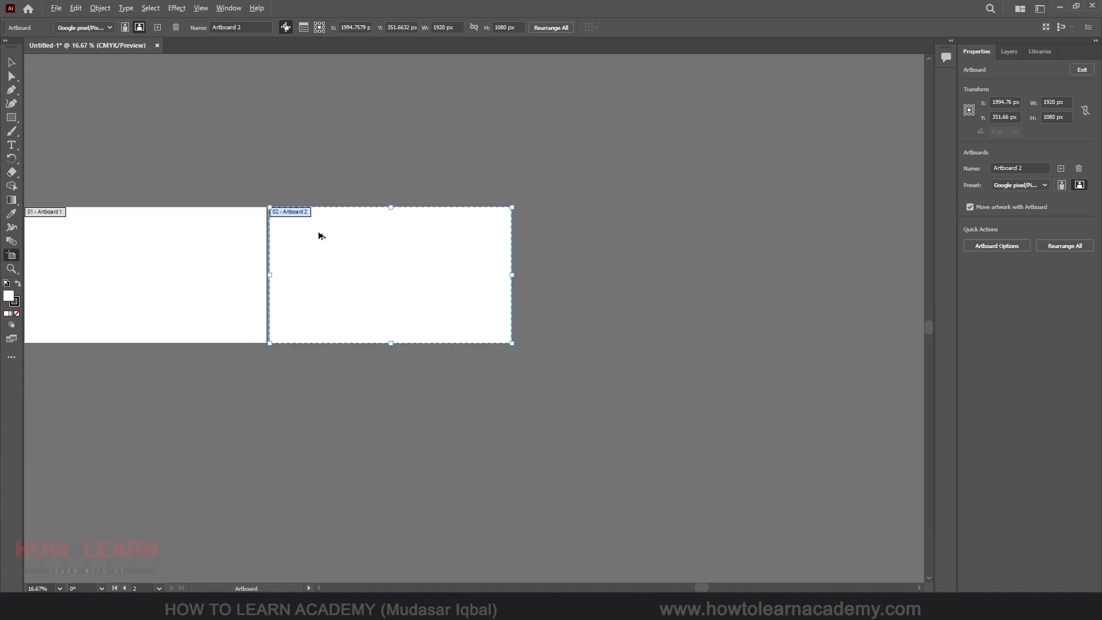
{"action": "scroll", "coordinate": [319, 235], "scroll_direction": "up", "scroll_amount": 1}
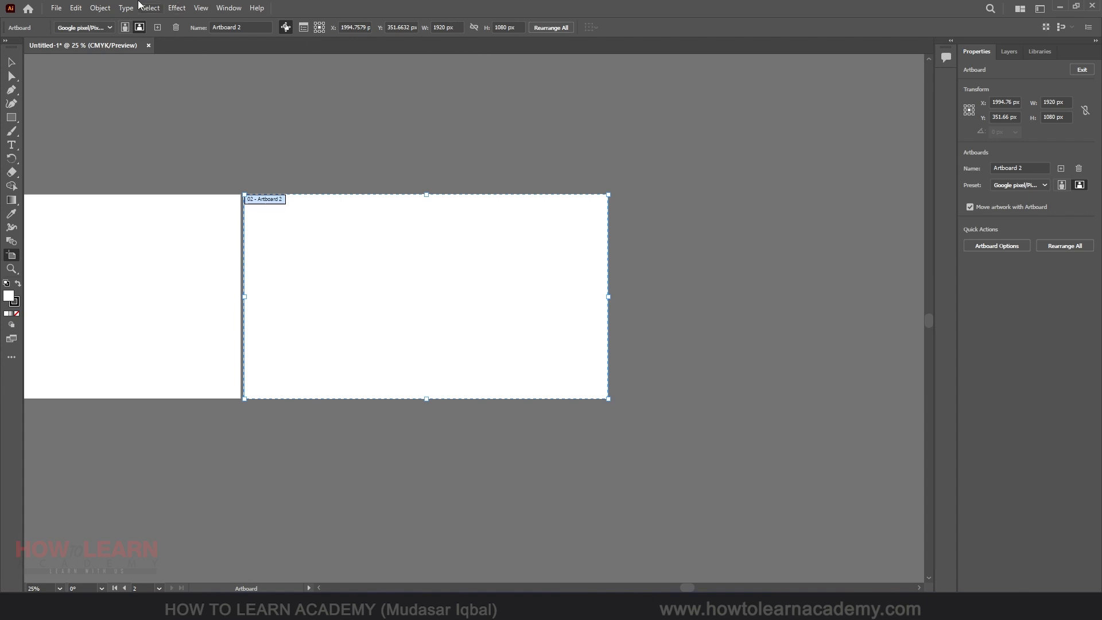
Apply the A4 preset to the second artboard and switch it to portrait orientation
{"action": "left_click", "coordinate": [81, 27]}
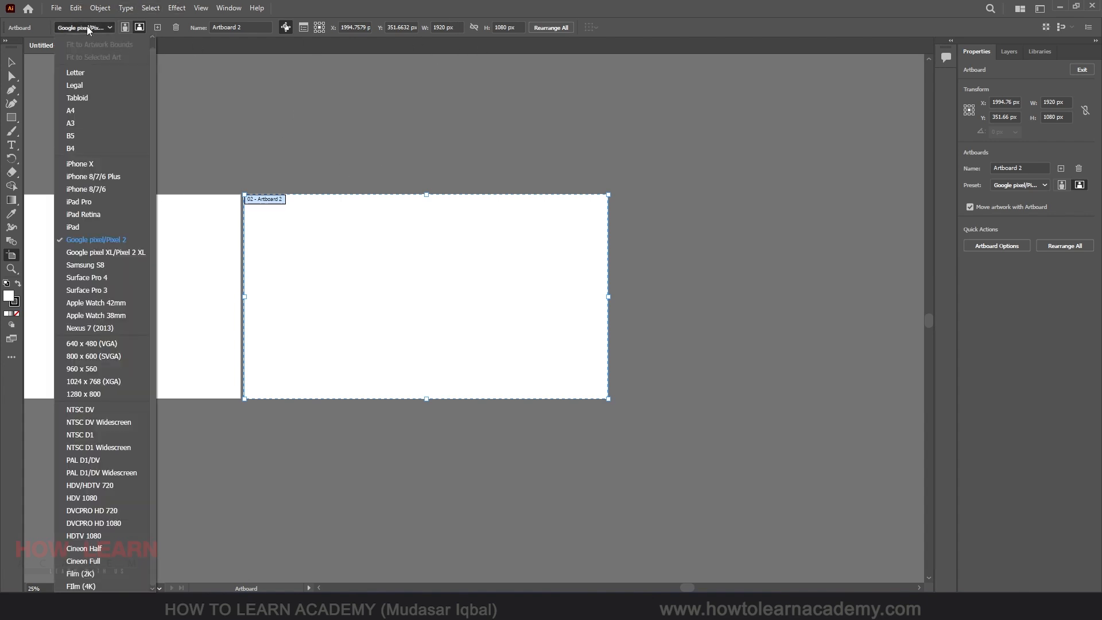
{"action": "left_click", "coordinate": [89, 111]}
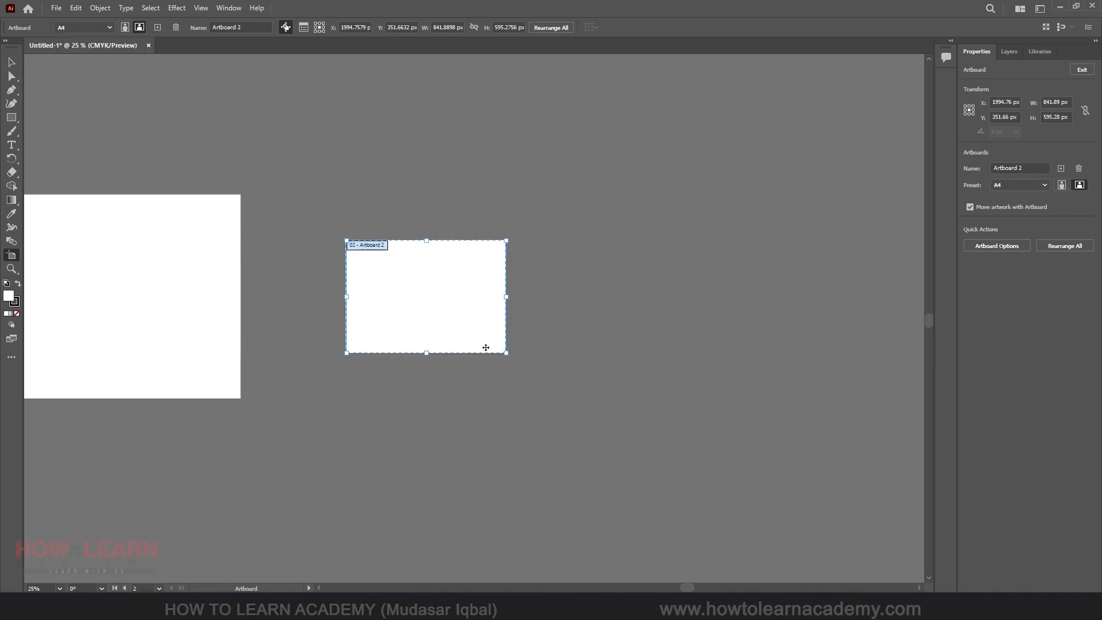
{"action": "scroll", "coordinate": [462, 285], "scroll_direction": "up", "scroll_amount": 3}
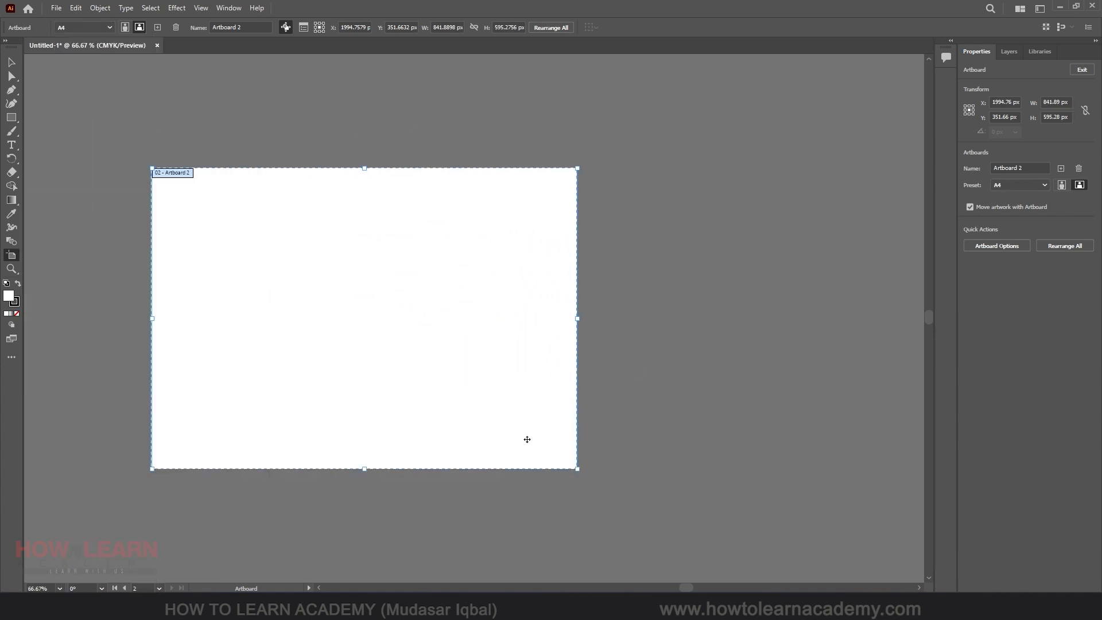
{"action": "left_click", "coordinate": [125, 27]}
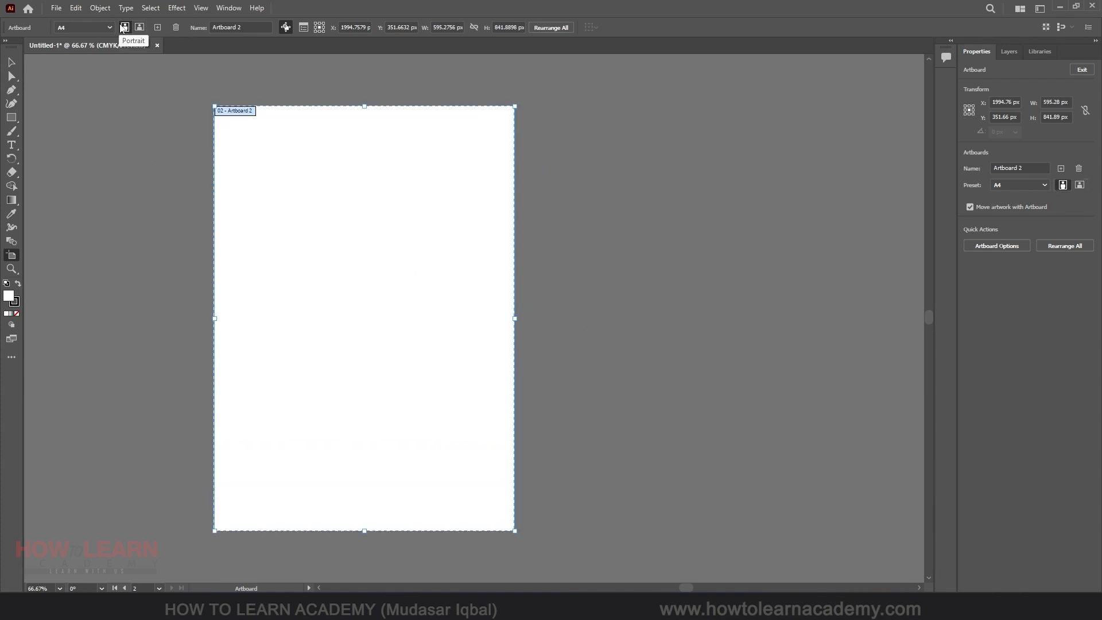
Add a third artboard beside the second one
{"action": "left_click", "coordinate": [159, 27]}
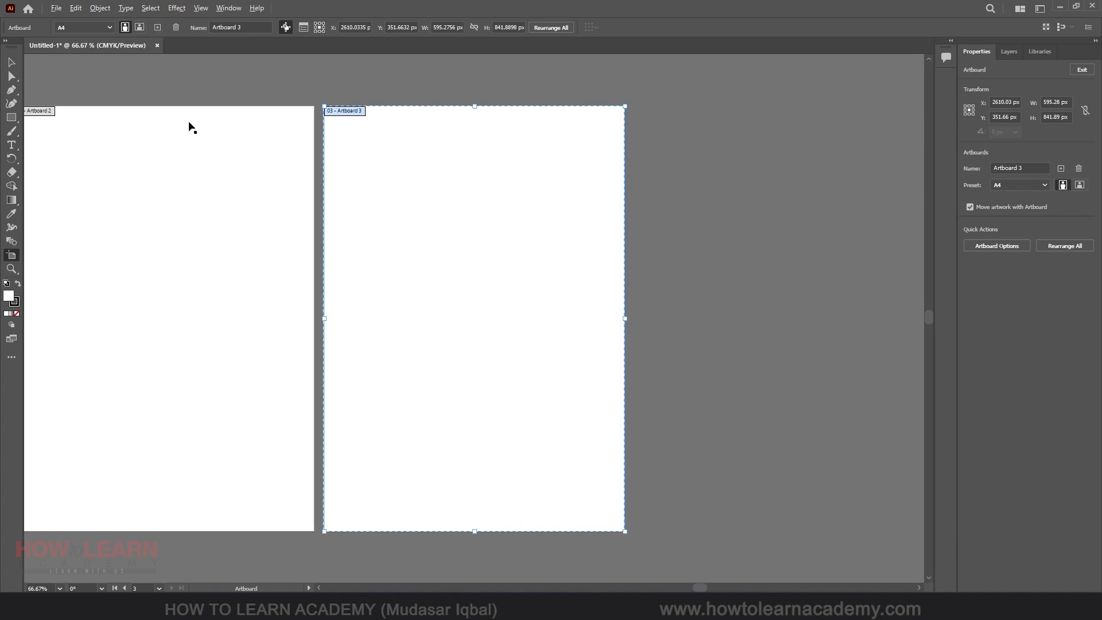
{"action": "scroll", "coordinate": [279, 215], "scroll_direction": "down", "scroll_amount": 3}
{"action": "scroll", "coordinate": [216, 192], "scroll_direction": "up", "scroll_amount": 2}
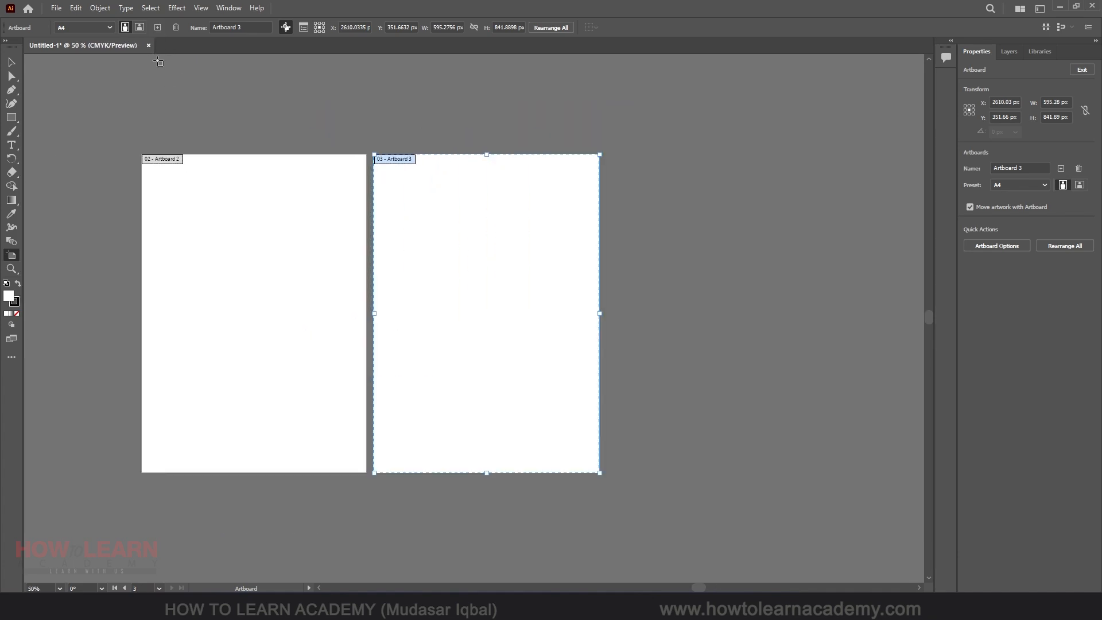
{"action": "scroll", "coordinate": [383, 249], "scroll_direction": "down", "scroll_amount": 2}
{"action": "scroll", "coordinate": [311, 236], "scroll_direction": "down", "scroll_amount": 2}
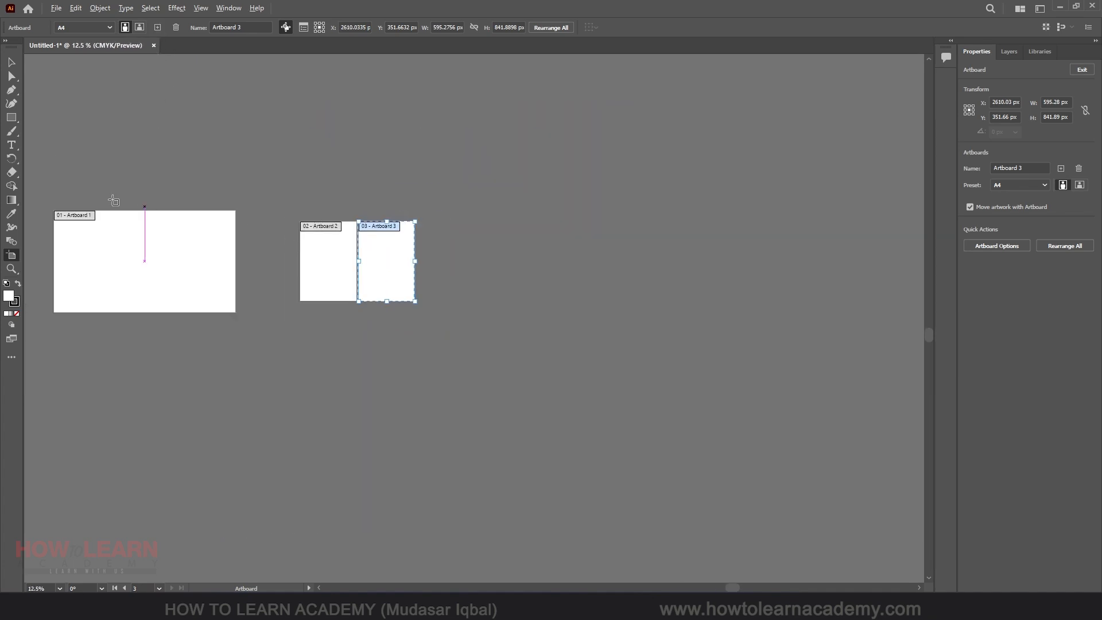
{"action": "scroll", "coordinate": [35, 214], "scroll_direction": "up", "scroll_amount": 4}
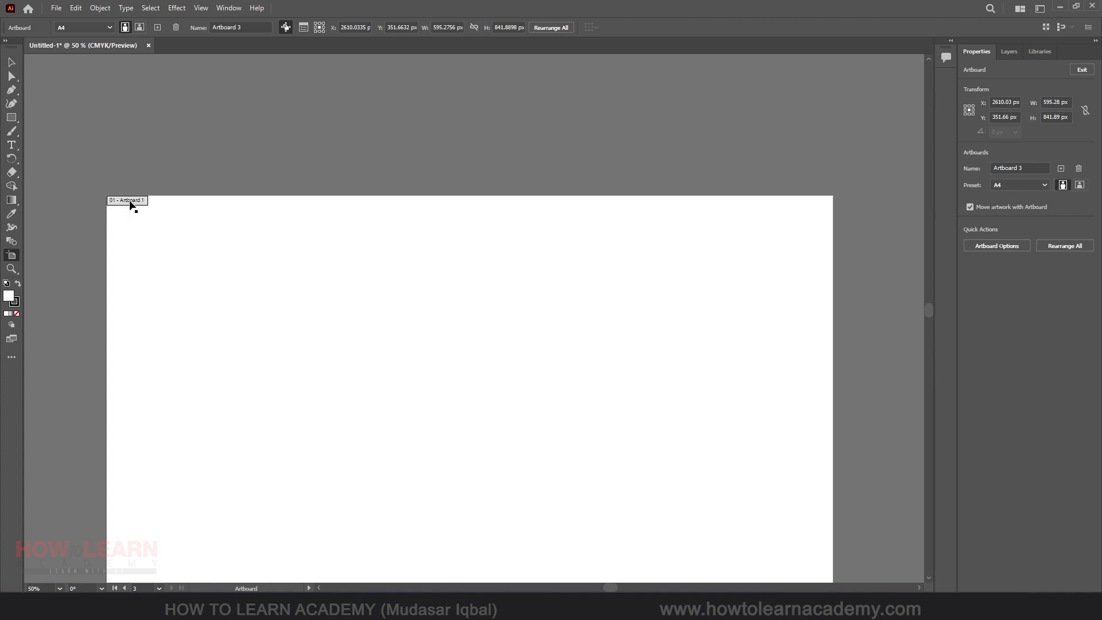
{"action": "scroll", "coordinate": [80, 230], "scroll_direction": "down", "scroll_amount": 3}
{"action": "scroll", "coordinate": [505, 246], "scroll_direction": "up", "scroll_amount": 3}
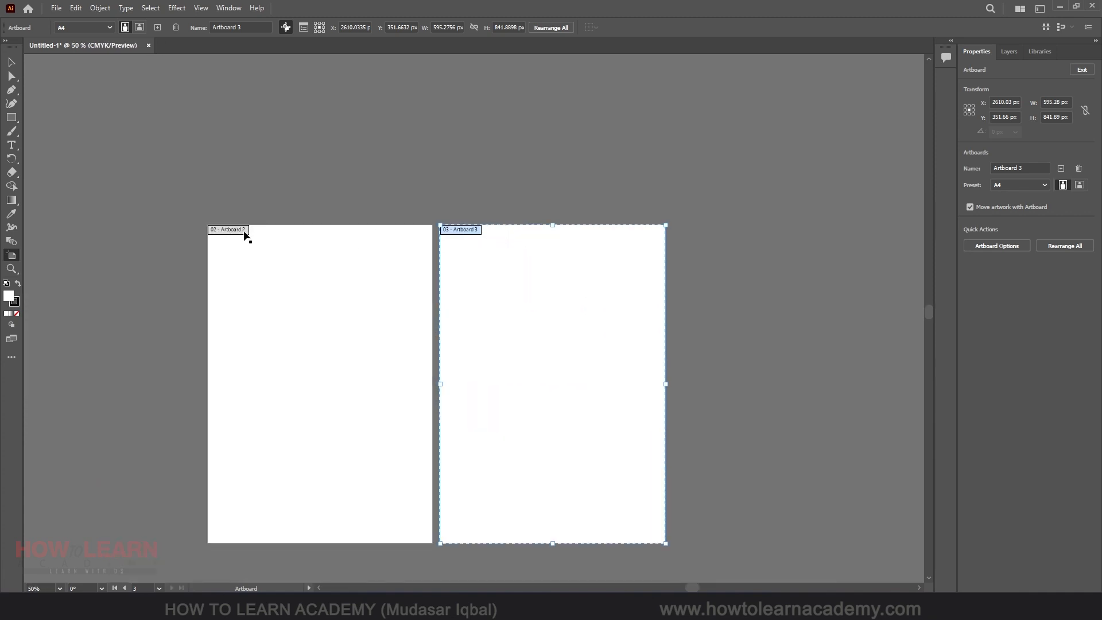
{"action": "scroll", "coordinate": [500, 277], "scroll_direction": "down", "scroll_amount": 4}
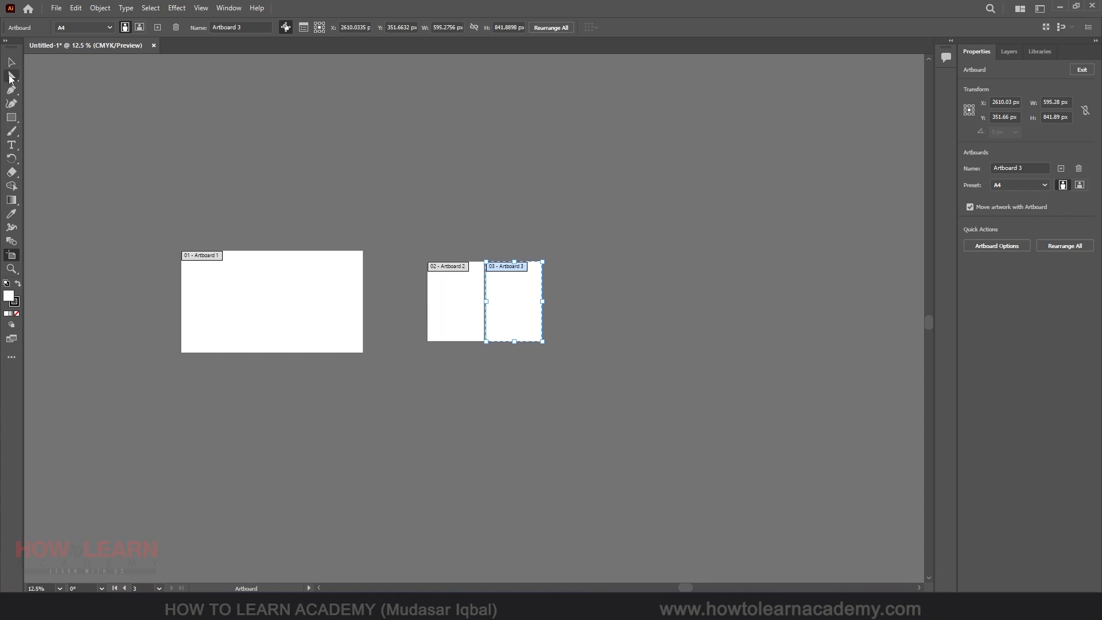
Select the first artboard with the Artboard tool and rename it HD
{"action": "left_click", "coordinate": [11, 62]}
{"action": "left_click", "coordinate": [12, 256]}
{"action": "left_click_drag", "start_coordinate": [260, 289], "coordinate": [319, 301]}
{"action": "scroll", "coordinate": [344, 283], "scroll_direction": "up", "scroll_amount": 3}
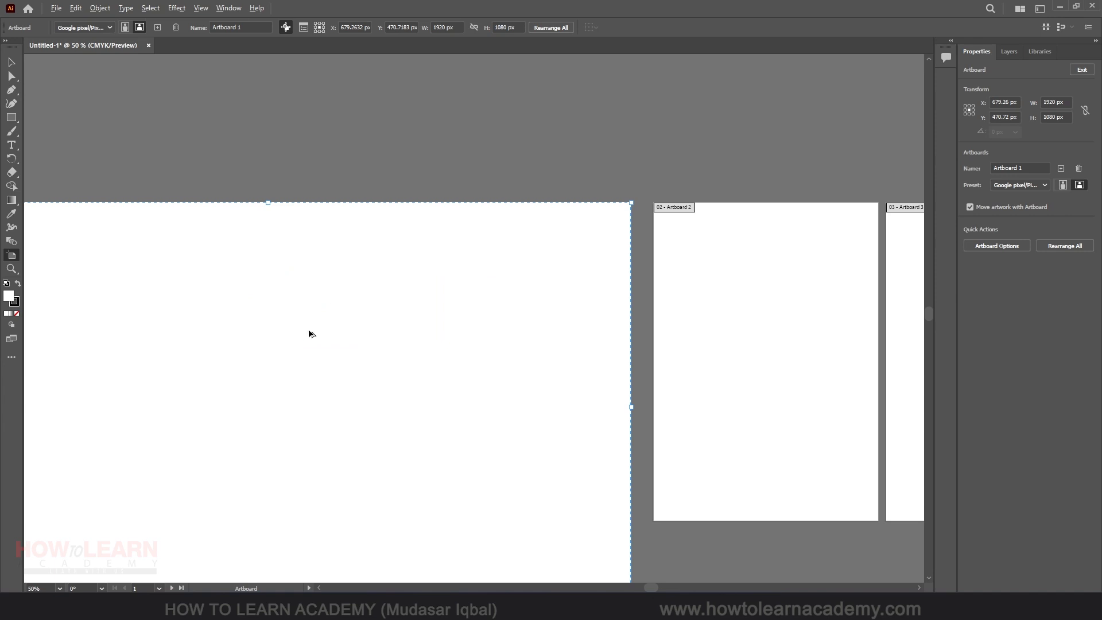
{"action": "scroll", "coordinate": [57, 255], "scroll_direction": "up", "scroll_amount": 1}
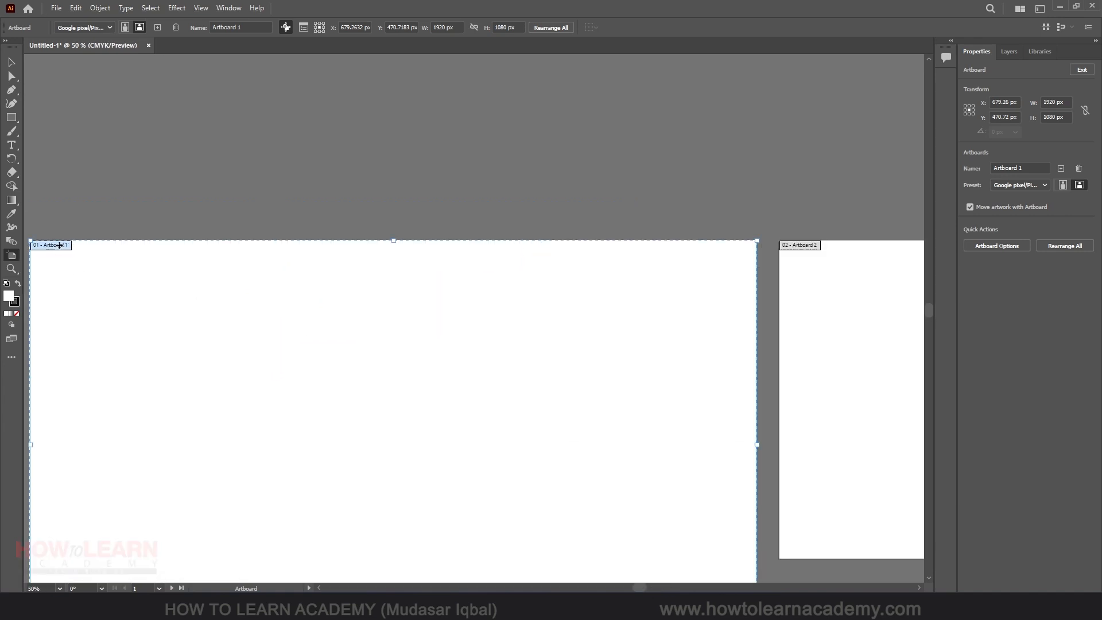
{"action": "scroll", "coordinate": [58, 247], "scroll_direction": "down", "scroll_amount": 1}
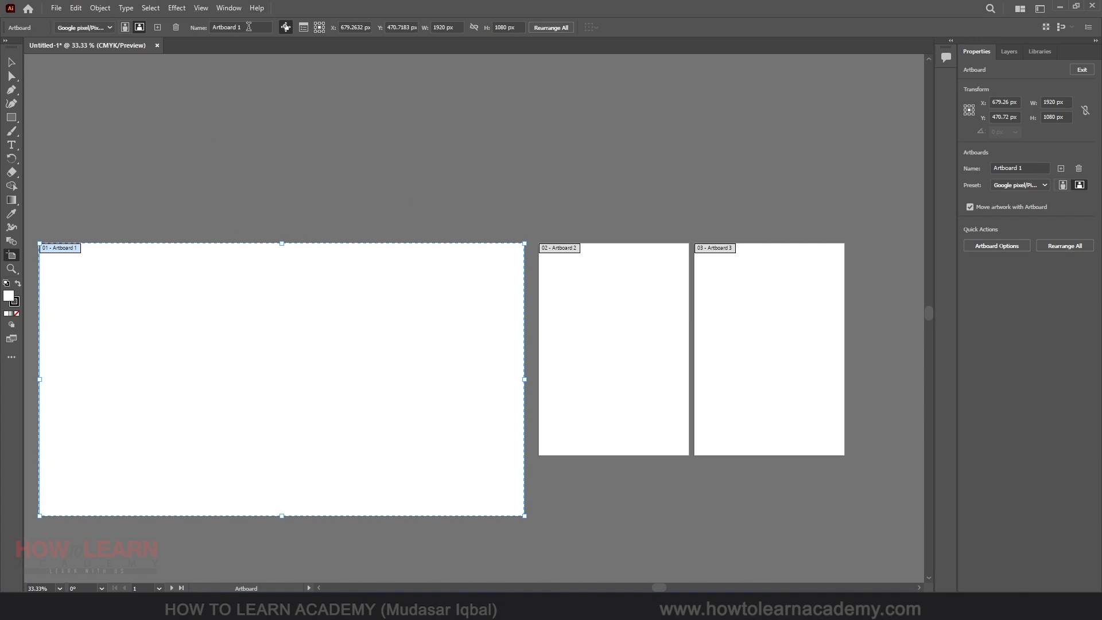
{"action": "left_click_drag", "start_coordinate": [249, 27], "coordinate": [192, 30]}
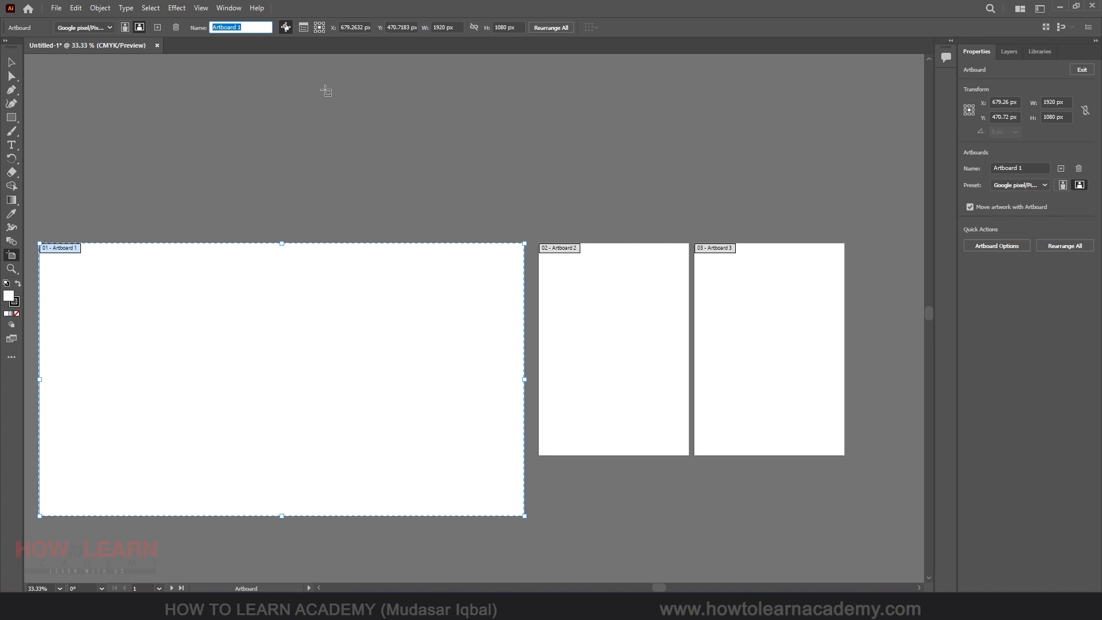
{"action": "type", "text": "HD"}
Rename the second artboard A4
{"action": "left_click", "coordinate": [633, 293]}
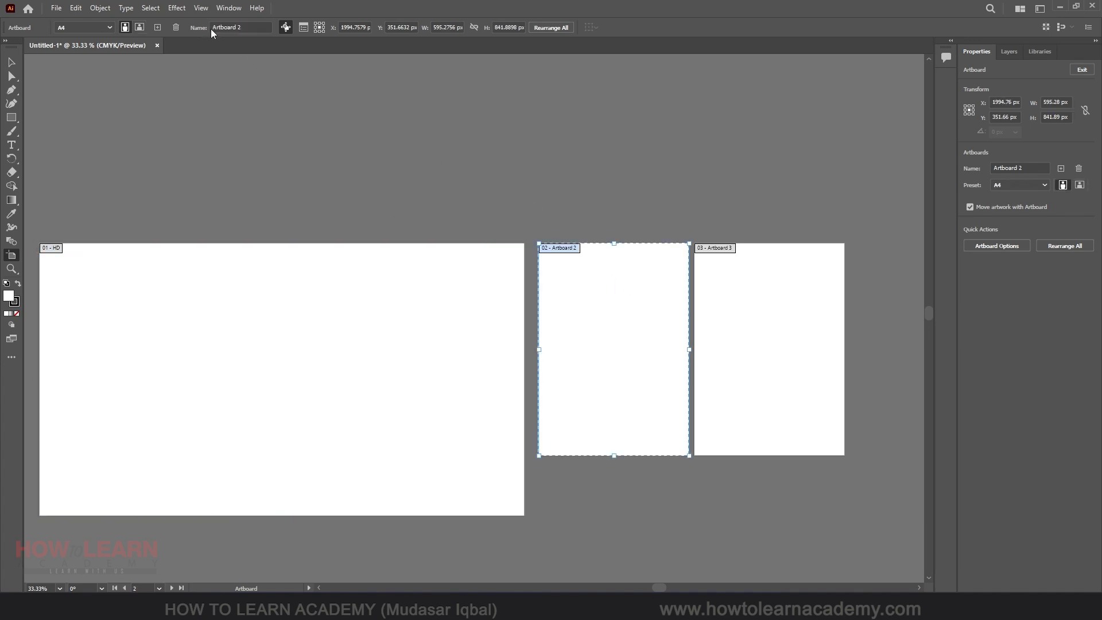
{"action": "left_click", "coordinate": [248, 24]}
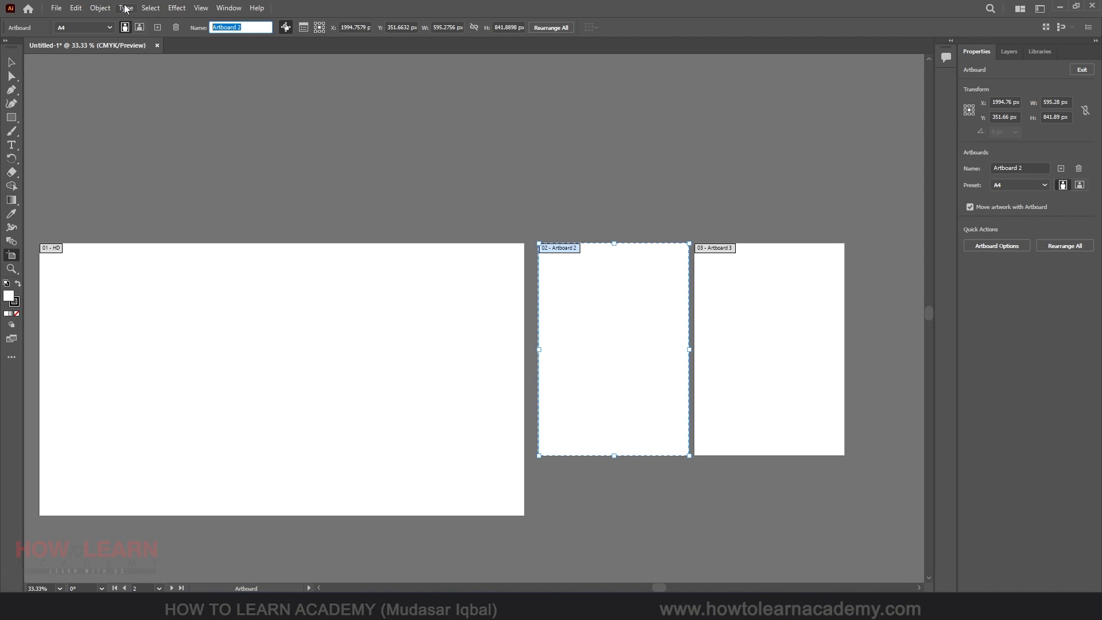
{"action": "type", "text": "A4"}
Apply the A3 preset to the third artboard
{"action": "left_click", "coordinate": [737, 290]}
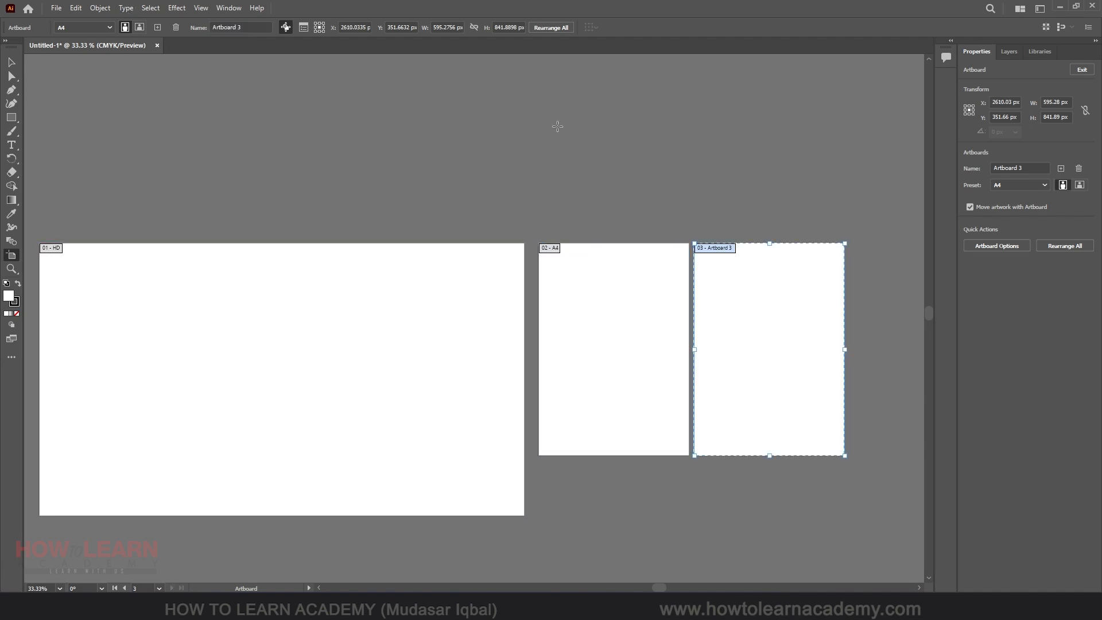
{"action": "left_click", "coordinate": [70, 28]}
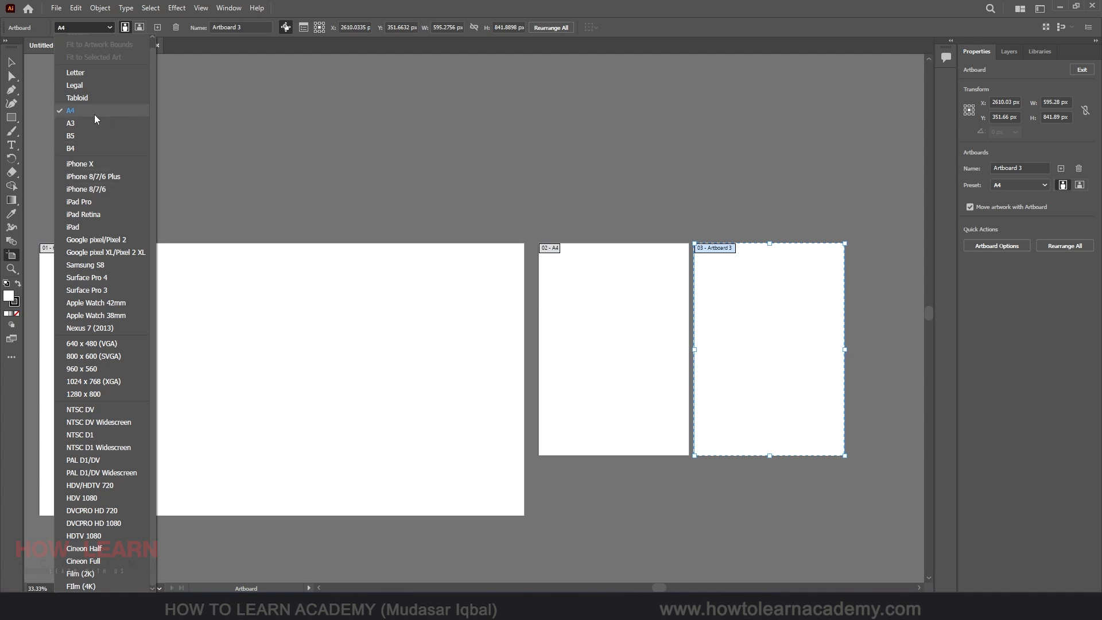
{"action": "left_click", "coordinate": [70, 123]}
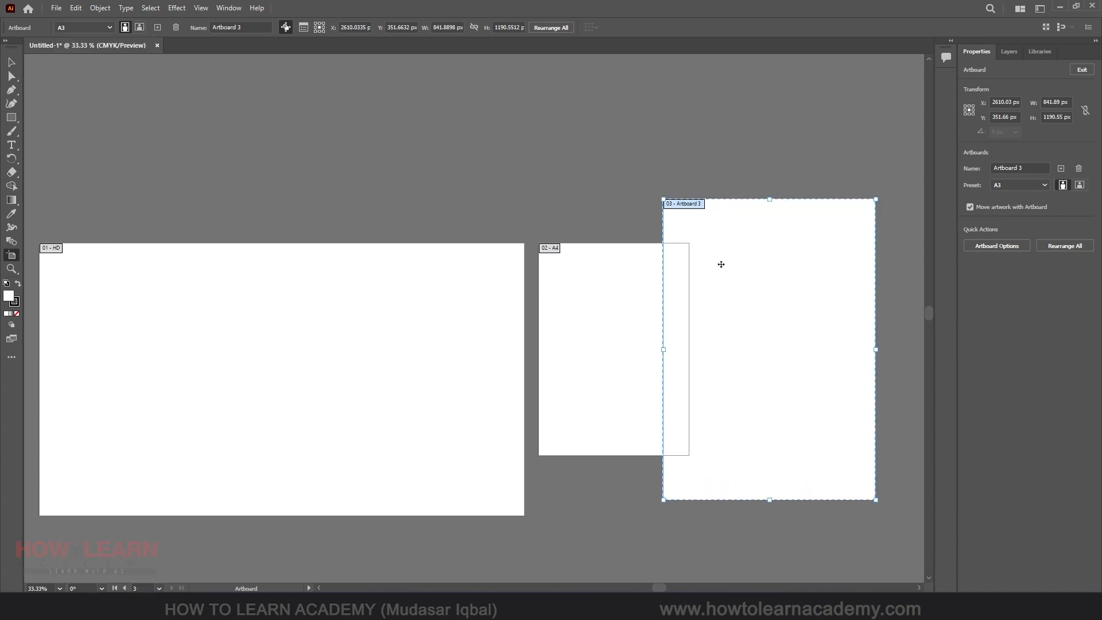
Move the third artboard clear of the second one and rename it A3
{"action": "left_click_drag", "start_coordinate": [721, 263], "coordinate": [773, 306]}
{"action": "left_click", "coordinate": [84, 26]}
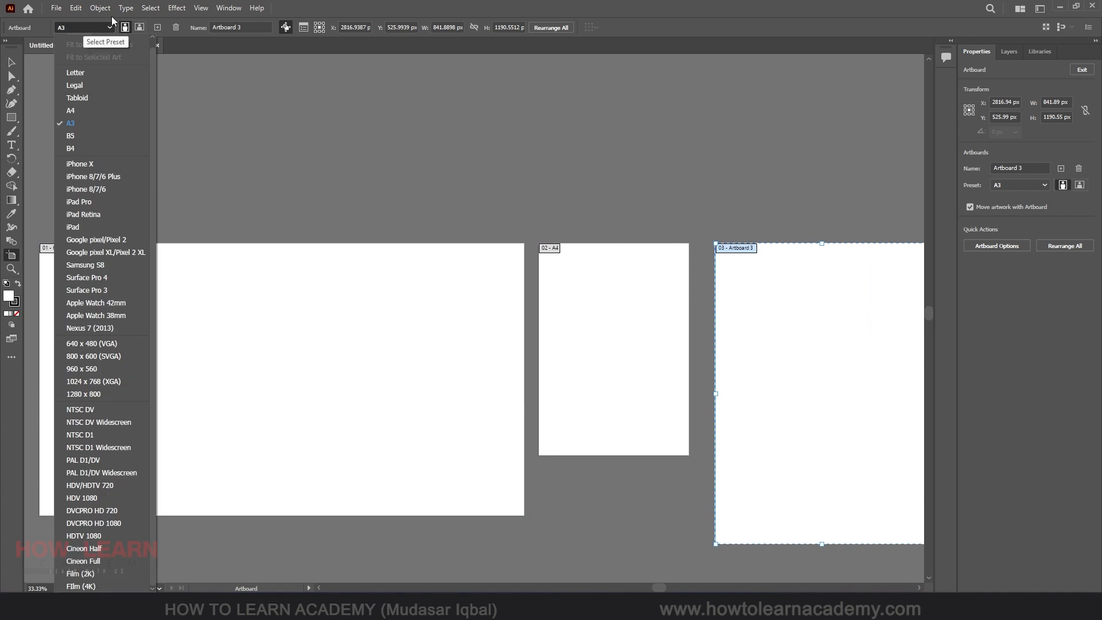
{"action": "left_click", "coordinate": [237, 27]}
{"action": "left_click_drag", "start_coordinate": [257, 28], "coordinate": [171, 26]}
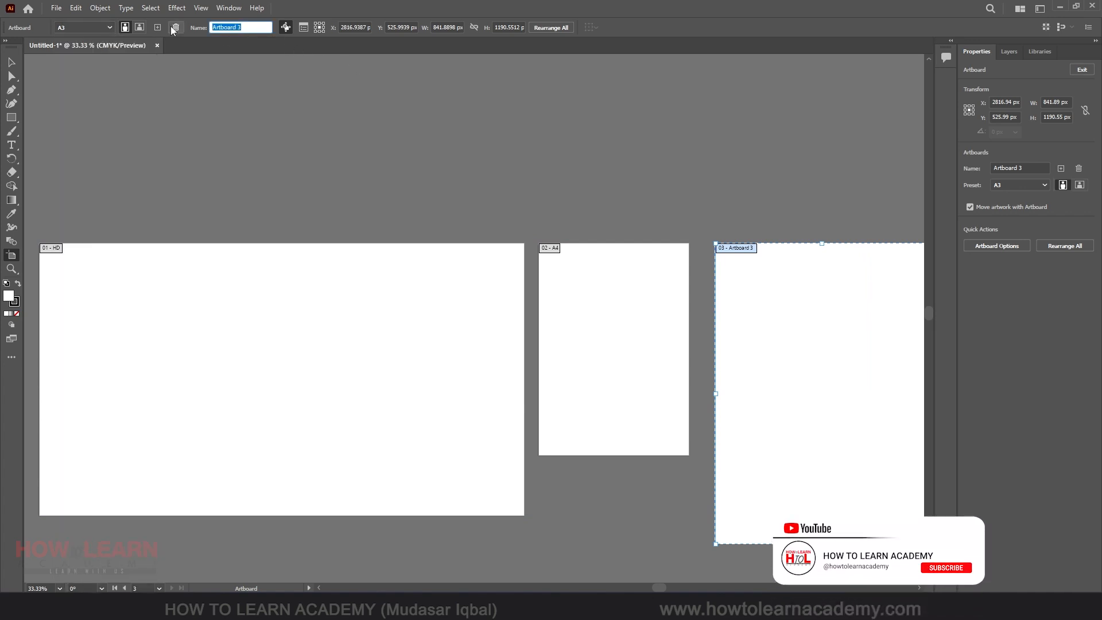
{"action": "type", "text": "A"}
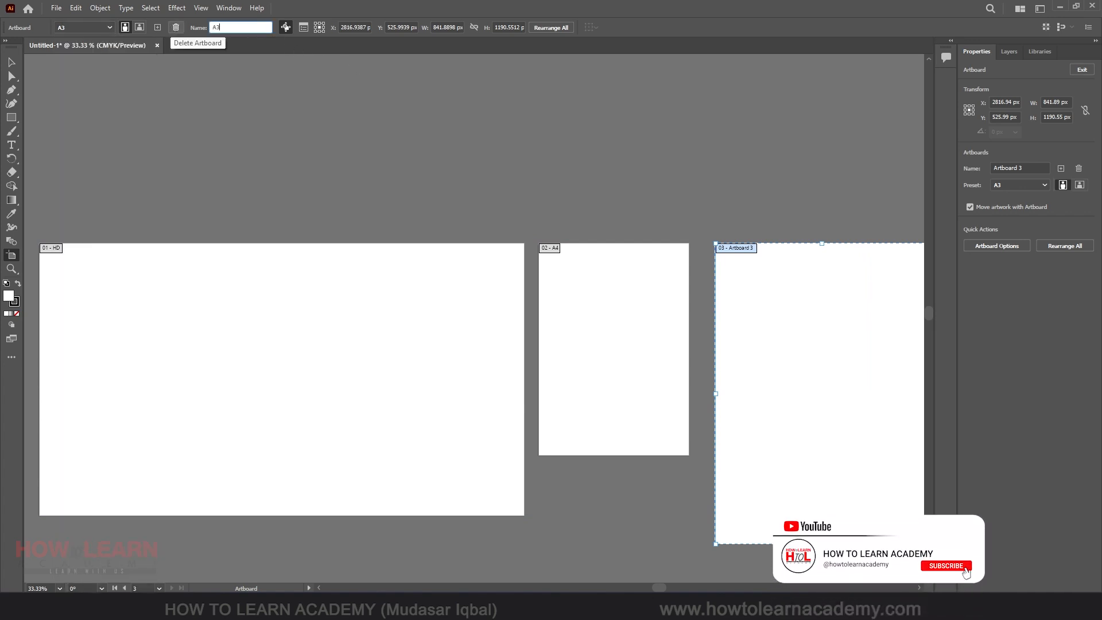
{"action": "type", "text": "3"}
Delete the HD artboard, then undo the deletion
{"action": "left_click", "coordinate": [329, 364]}
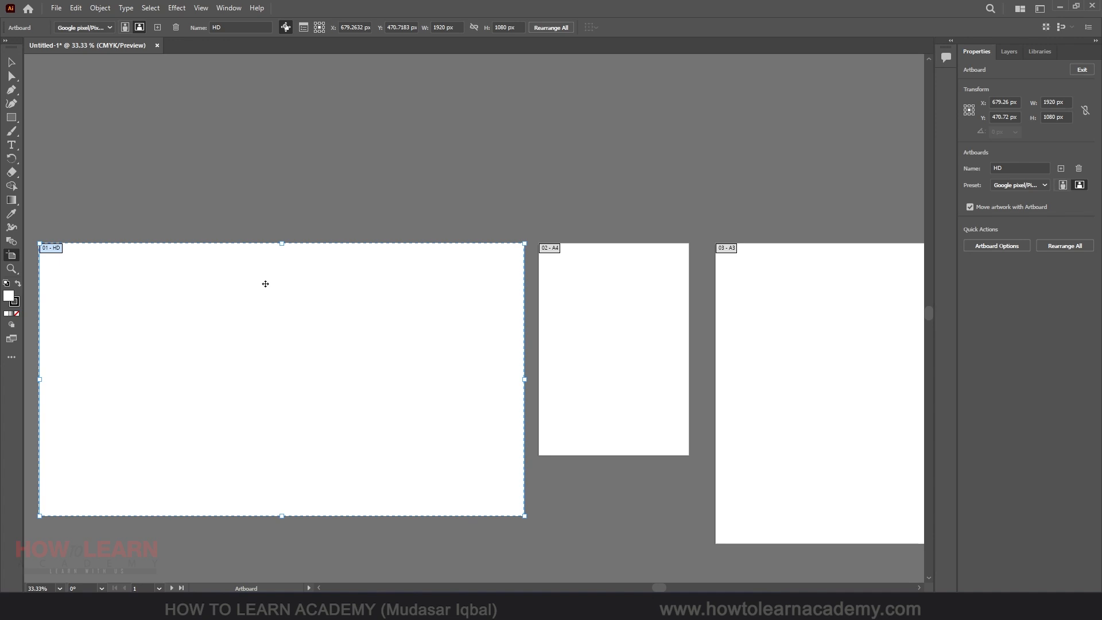
{"action": "key", "text": "Delete"}
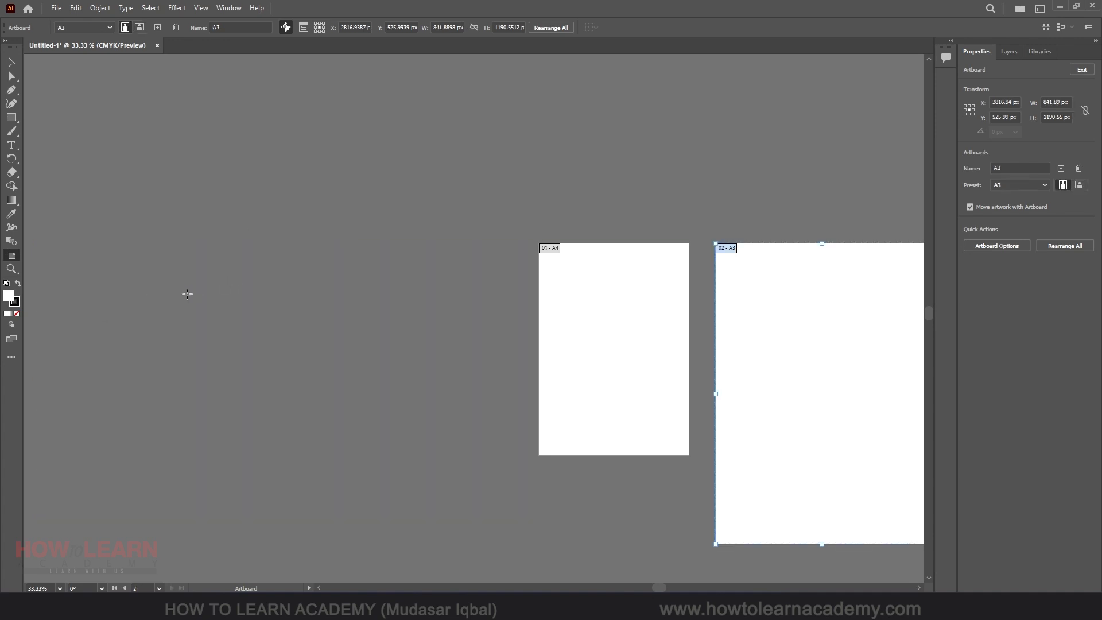
{"action": "key", "text": "ctrl+z"}
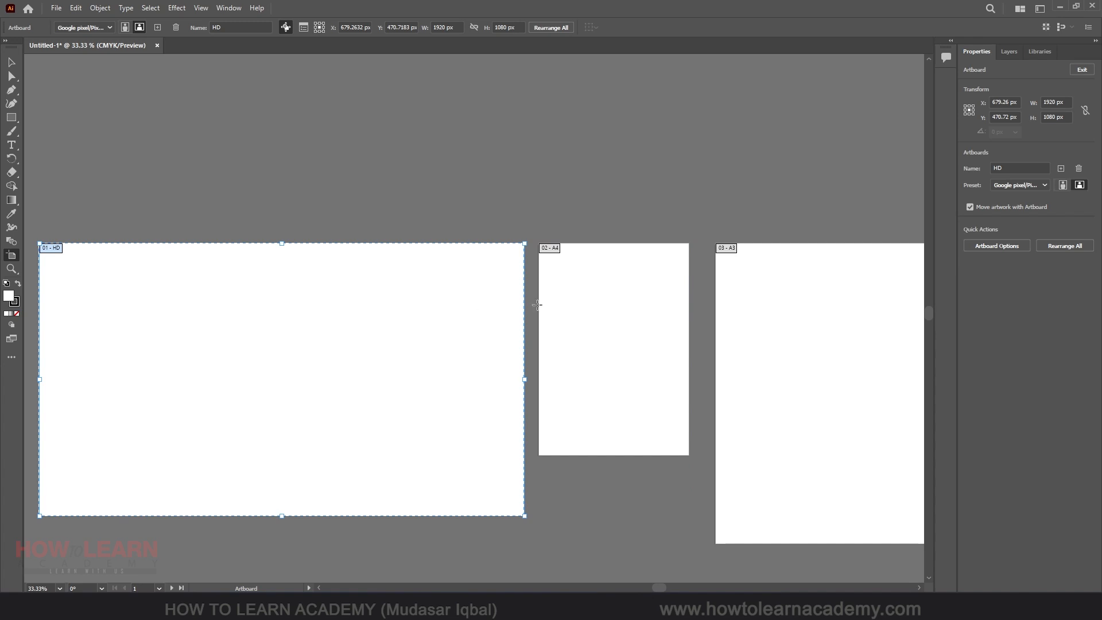
Select all three artboards and move them upward together
{"action": "left_click", "coordinate": [582, 299], "text": "shift"}
{"action": "left_click", "coordinate": [749, 307], "text": "shift"}
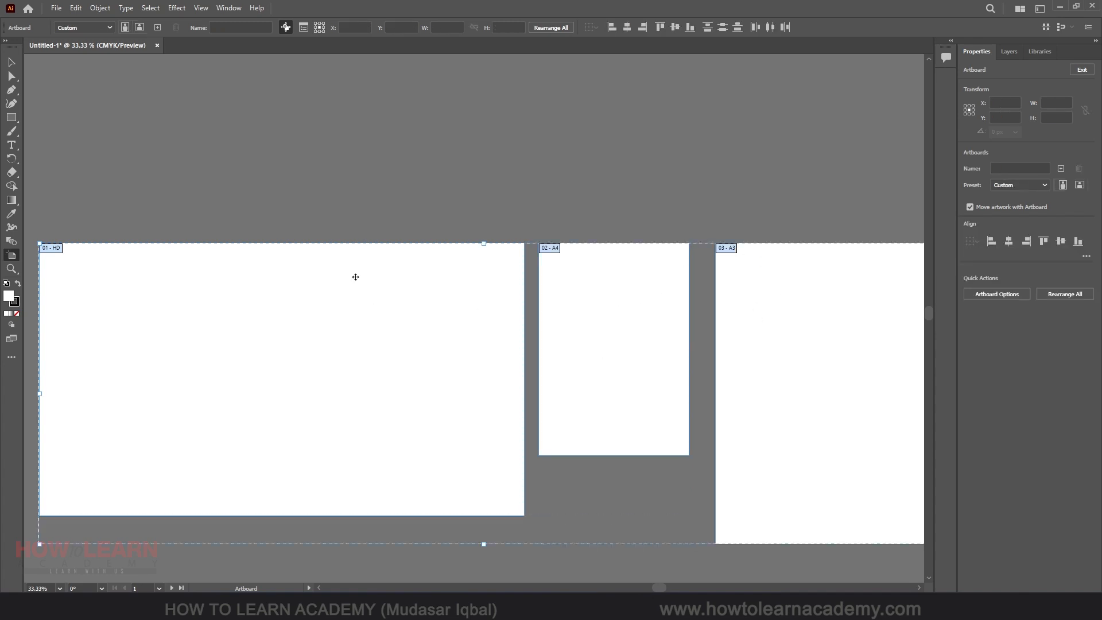
{"action": "scroll", "coordinate": [234, 332], "scroll_direction": "down", "scroll_amount": 2}
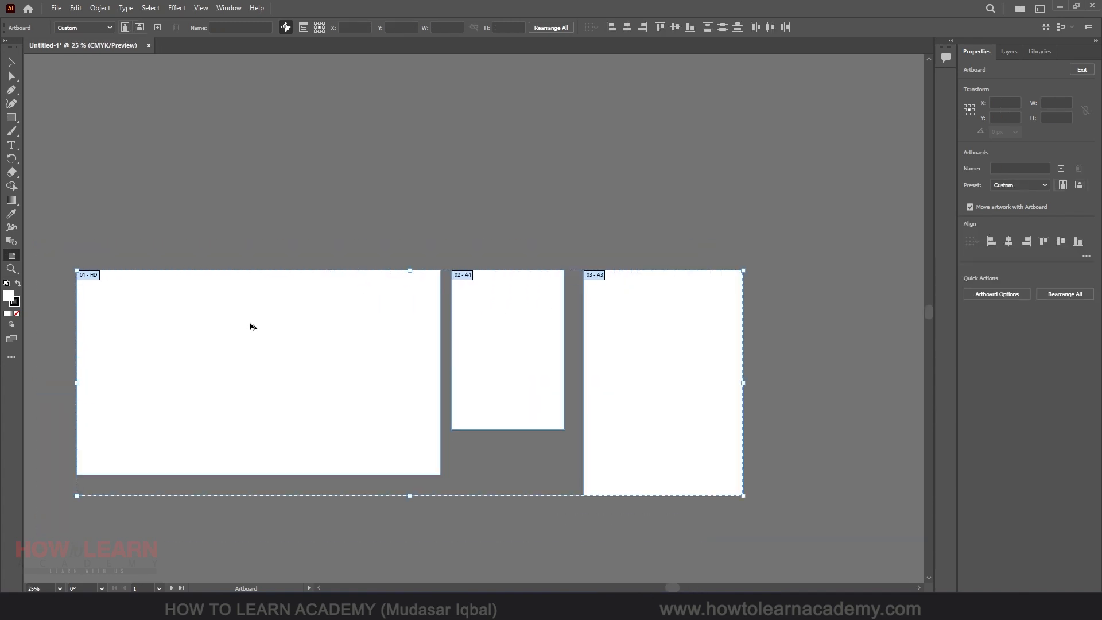
{"action": "left_click_drag", "start_coordinate": [284, 326], "coordinate": [271, 223]}
Duplicate the A3 artboard to its right
{"action": "left_click", "coordinate": [625, 204]}
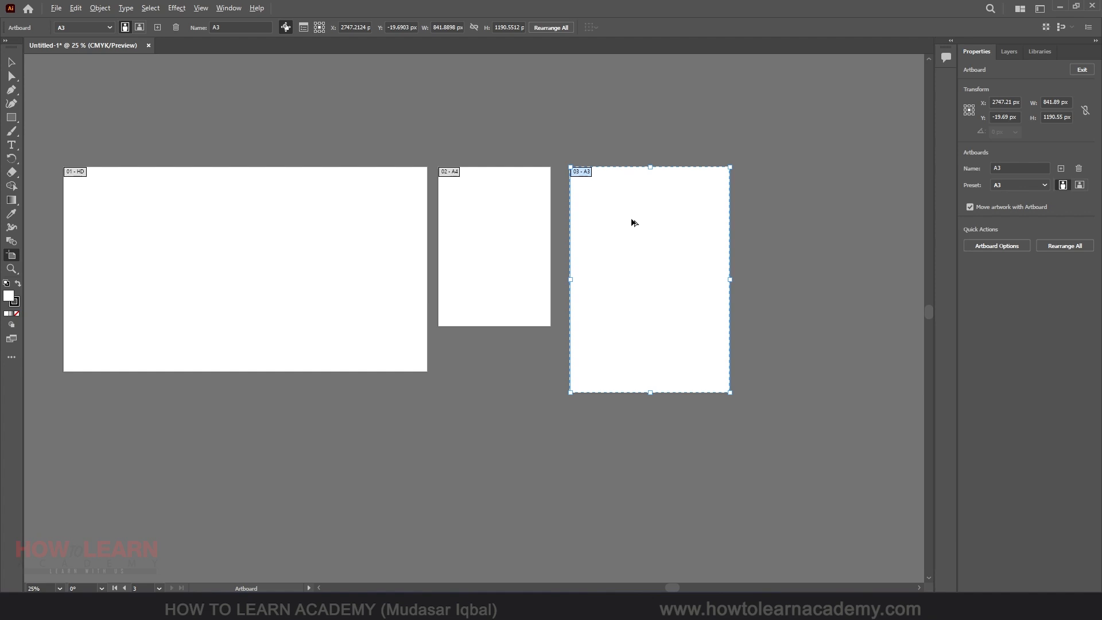
{"action": "left_click_drag", "start_coordinate": [634, 222], "coordinate": [817, 221]}
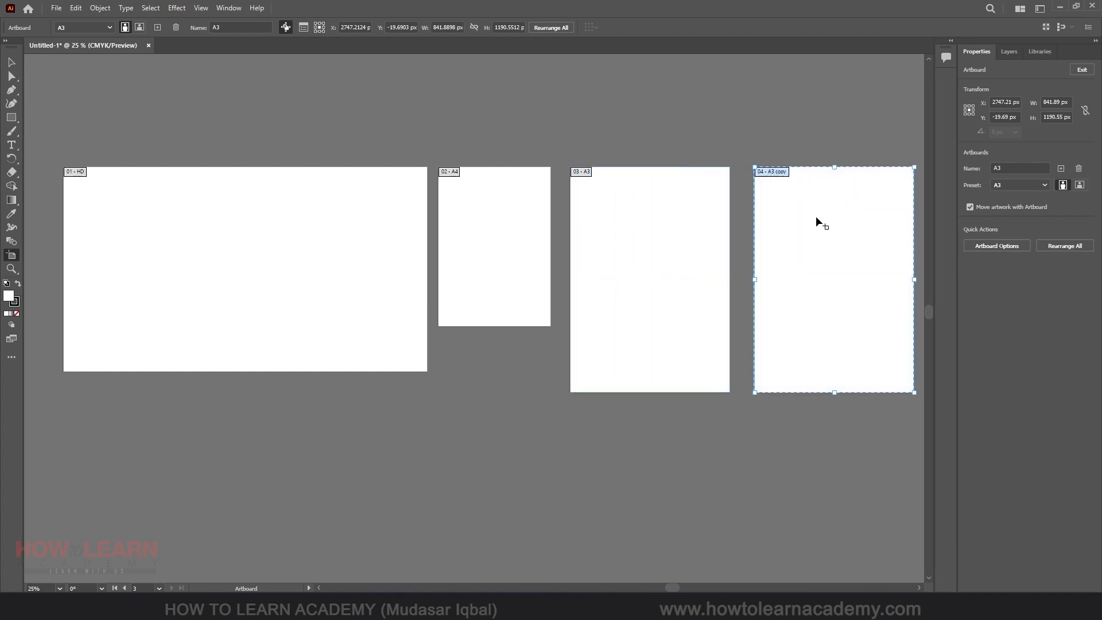
{"action": "key", "text": "ctrl+z"}
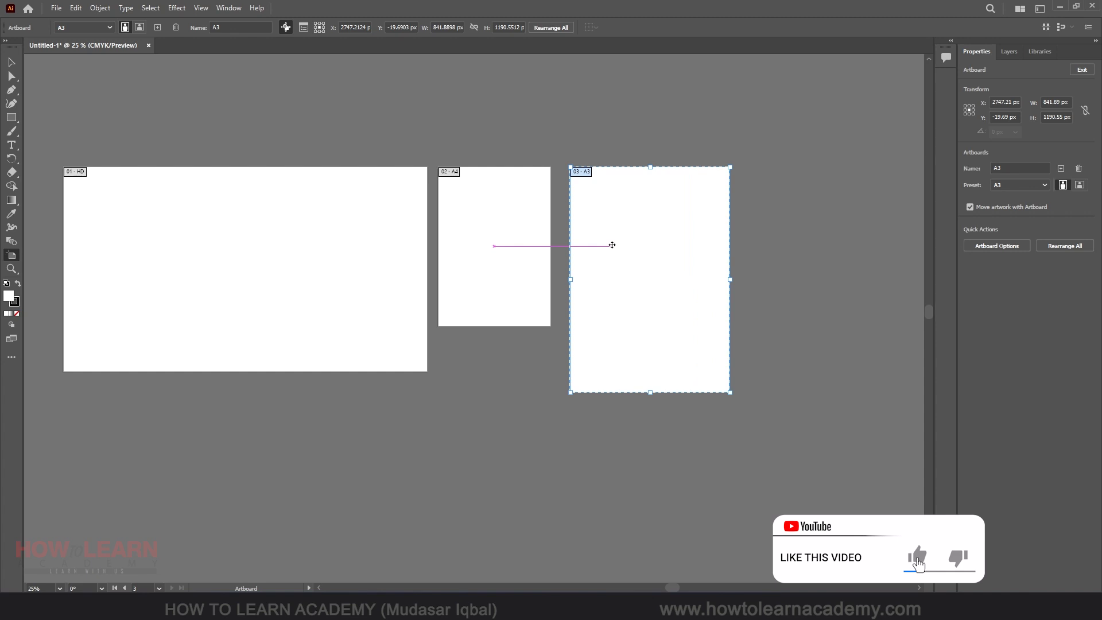
{"action": "left_click_drag", "start_coordinate": [617, 246], "coordinate": [794, 239]}
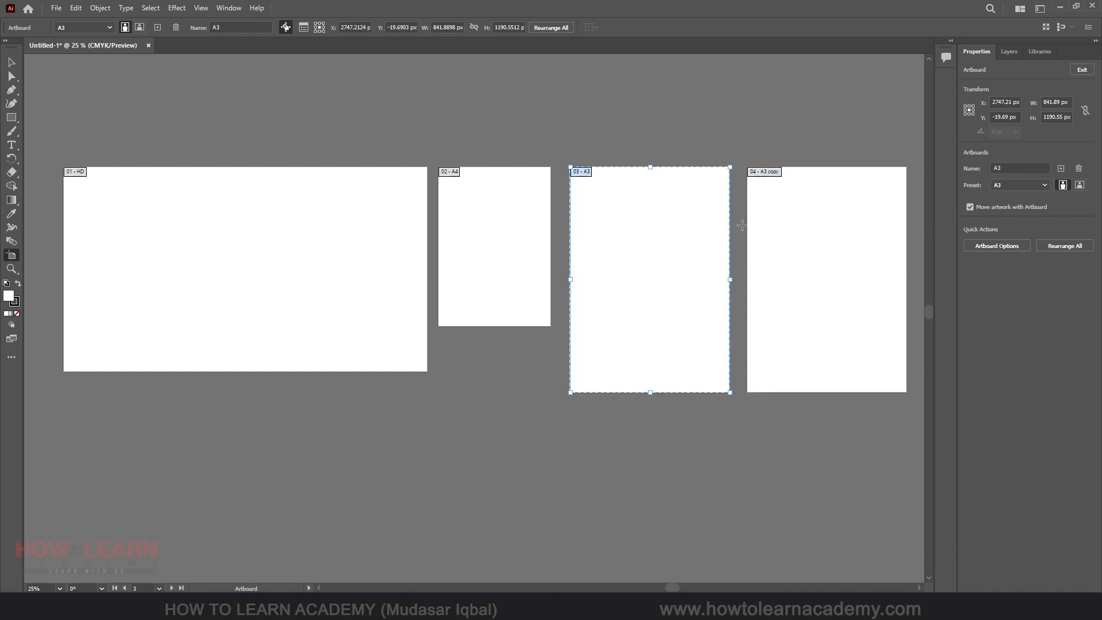
{"action": "left_click", "coordinate": [656, 237]}
{"action": "left_click_drag", "start_coordinate": [669, 223], "coordinate": [617, 298]}
{"action": "key", "text": "ctrl+z"}
Draw two rectangles on the HD artboard, the second about 415 × 452 px, and fill the second with yellow
{"action": "left_click", "coordinate": [11, 62]}
{"action": "left_click", "coordinate": [10, 119]}
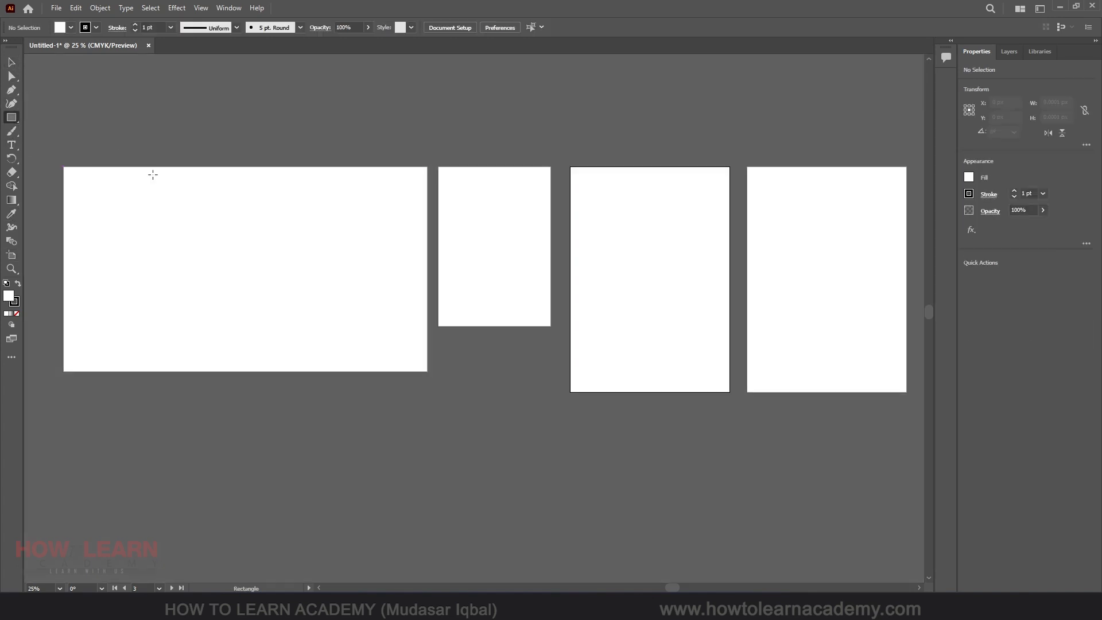
{"action": "left_click_drag", "start_coordinate": [132, 185], "coordinate": [238, 269]}
{"action": "left_click_drag", "start_coordinate": [280, 207], "coordinate": [359, 293]}
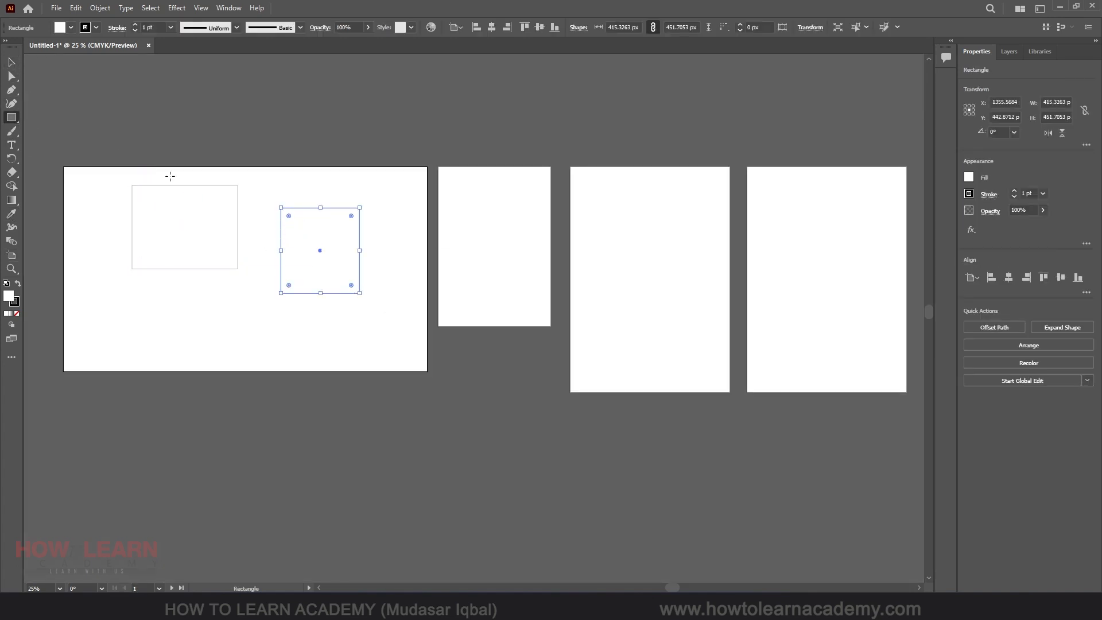
{"action": "left_click", "coordinate": [61, 28]}
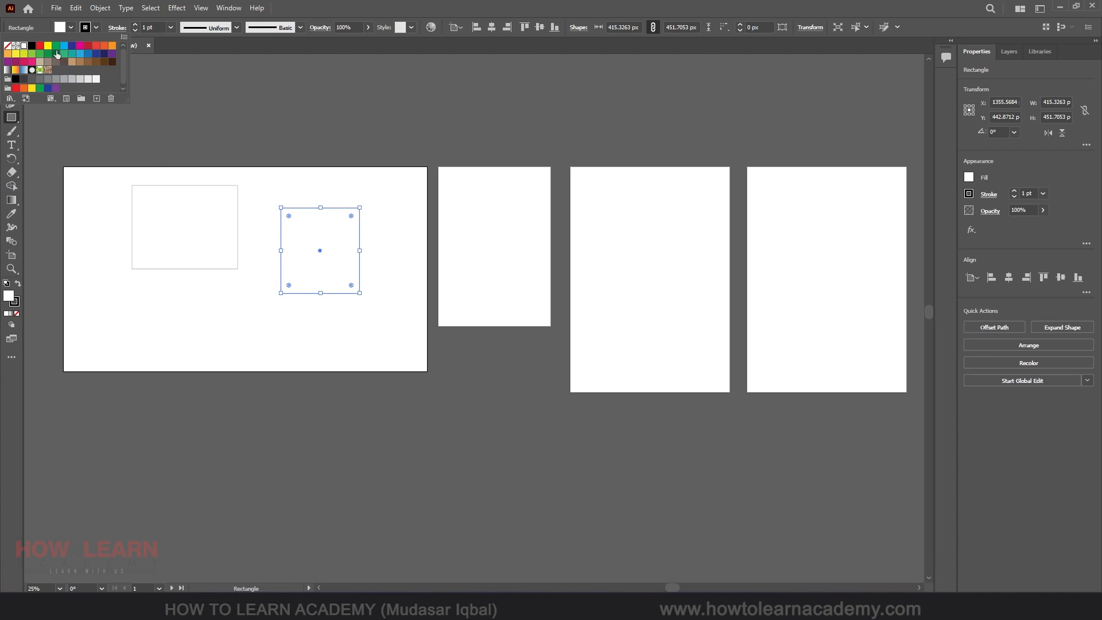
{"action": "left_click", "coordinate": [48, 46]}
{"action": "left_click", "coordinate": [195, 199]}
{"action": "left_click", "coordinate": [196, 200]}
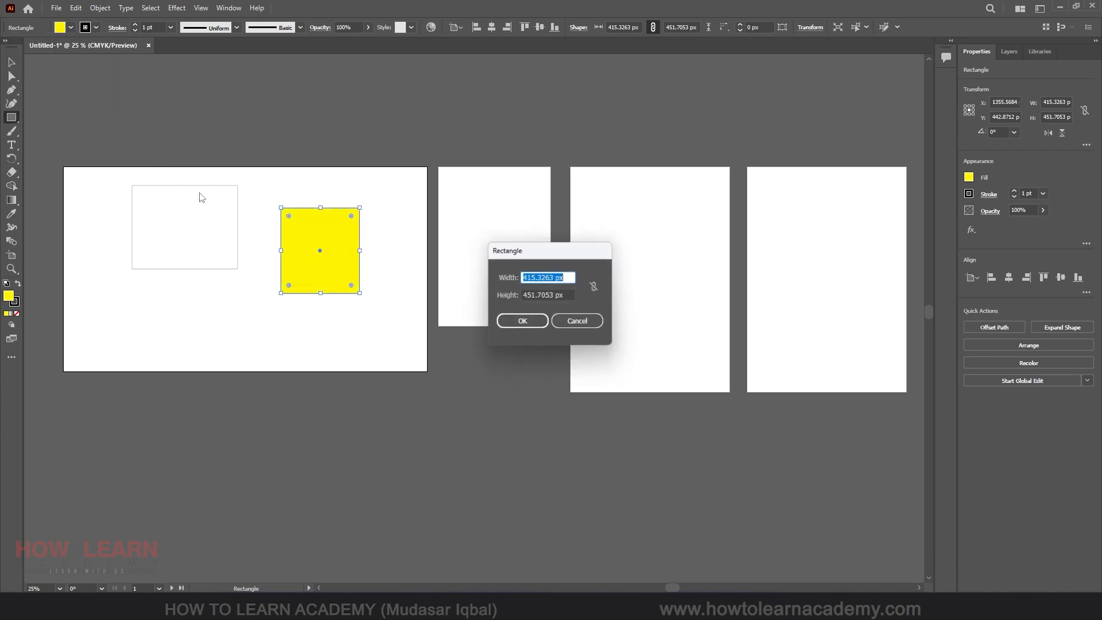
{"action": "left_click", "coordinate": [574, 322]}
Fill the first rectangle on the HD artboard with red
{"action": "left_click", "coordinate": [11, 62]}
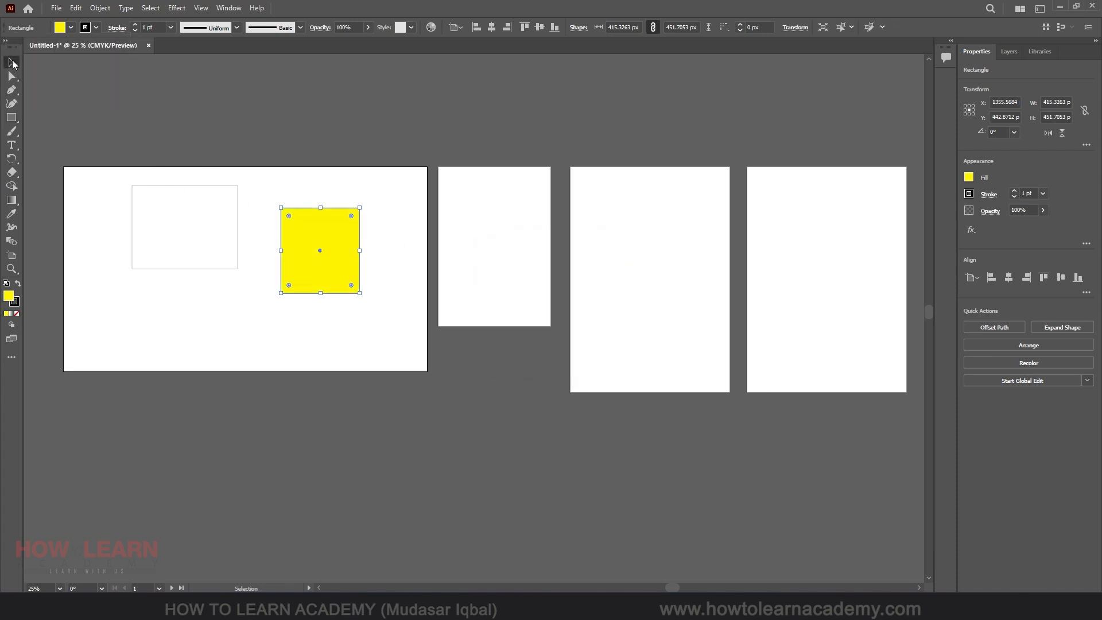
{"action": "left_click", "coordinate": [174, 167]}
{"action": "left_click", "coordinate": [180, 186]}
{"action": "left_click", "coordinate": [70, 28]}
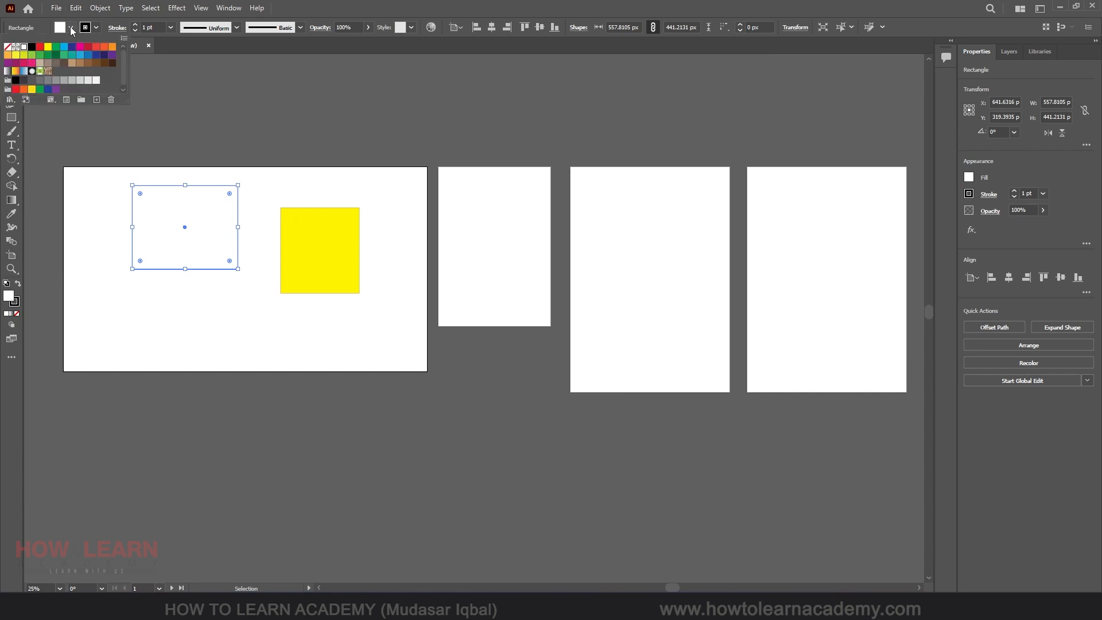
{"action": "left_click", "coordinate": [96, 47]}
{"action": "left_click", "coordinate": [357, 3]}
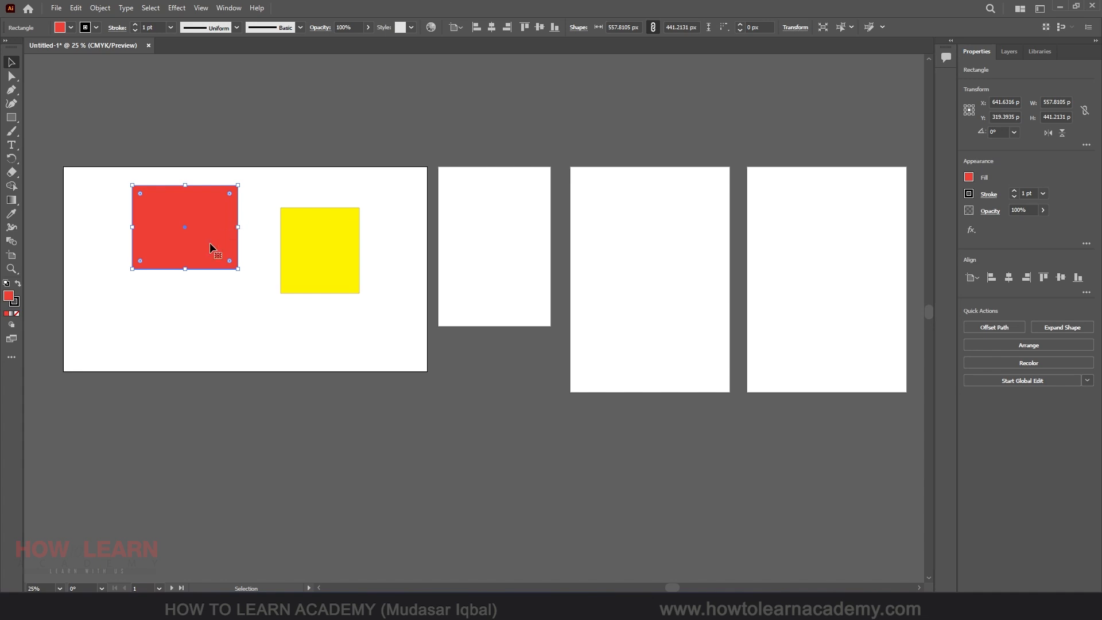
Move the HD artboard downward together with its artwork using the Artboard tool, then undo the move
{"action": "left_click", "coordinate": [11, 254]}
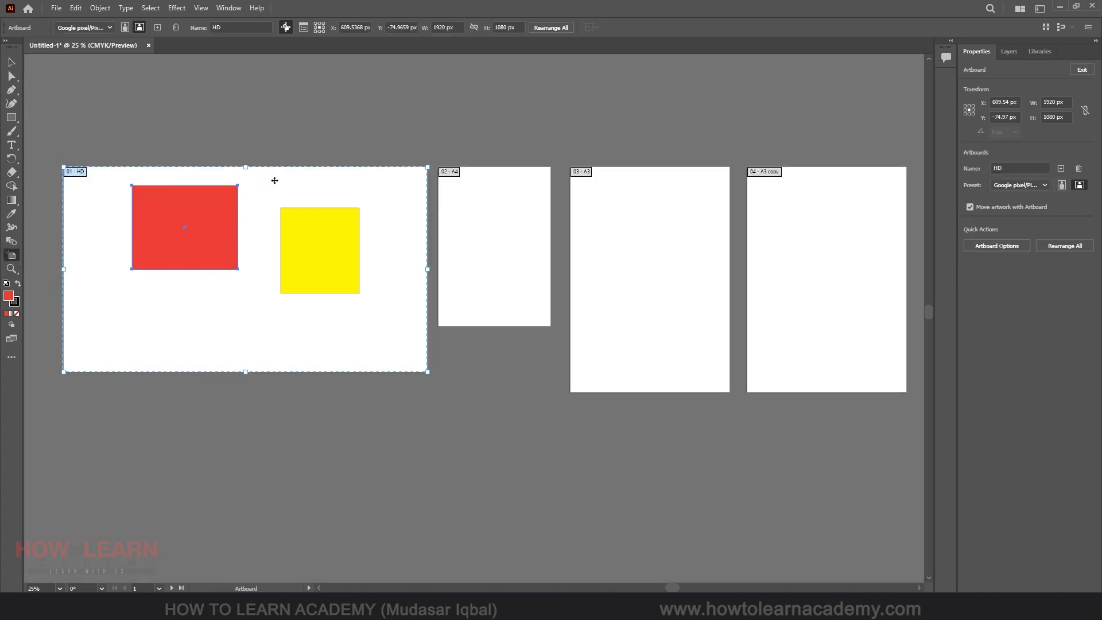
{"action": "scroll", "coordinate": [275, 179], "scroll_direction": "down", "scroll_amount": 1}
{"action": "left_click_drag", "start_coordinate": [270, 149], "coordinate": [277, 334]}
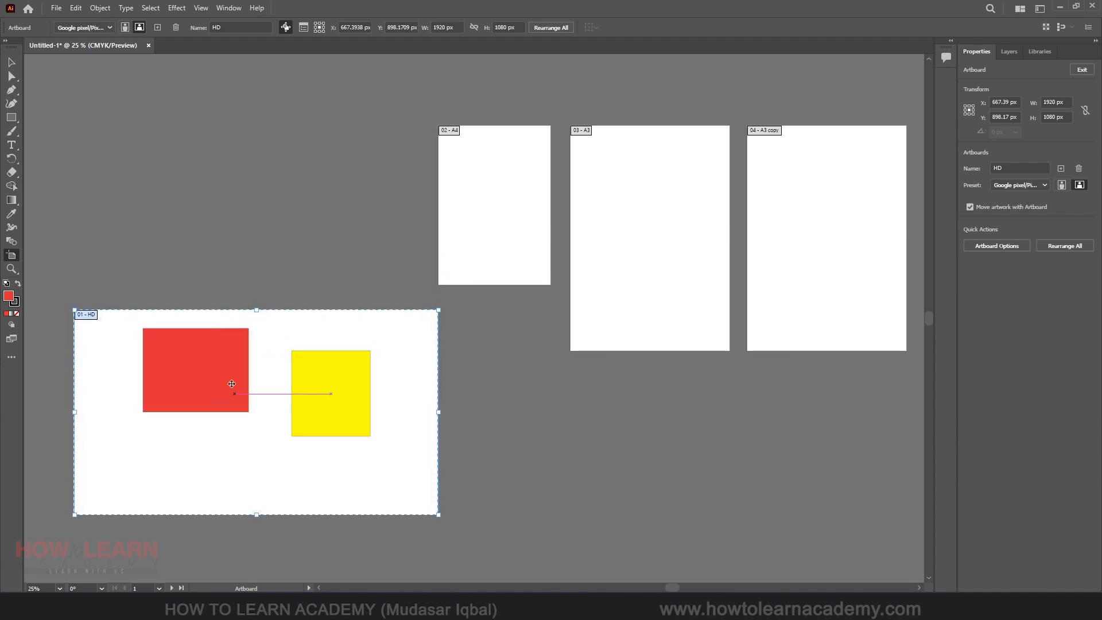
{"action": "key", "text": "ctrl+z"}
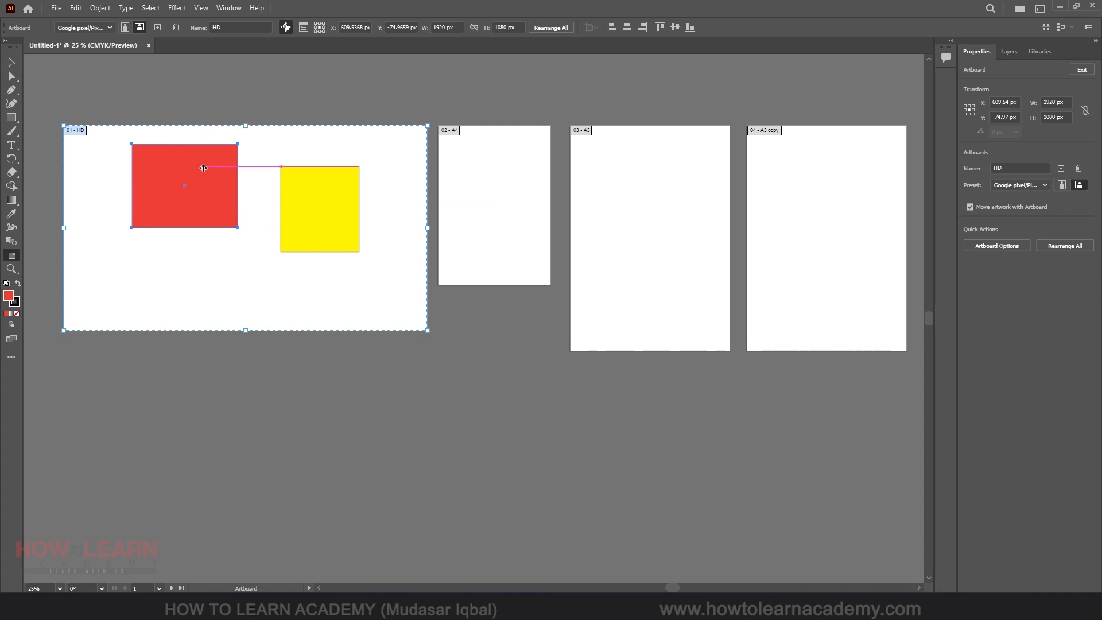
Try moving the HD artboard without its artwork, then undo it and re-enable moving artwork with the artboard
{"action": "left_click", "coordinate": [285, 27]}
{"action": "left_click_drag", "start_coordinate": [389, 153], "coordinate": [394, 358]}
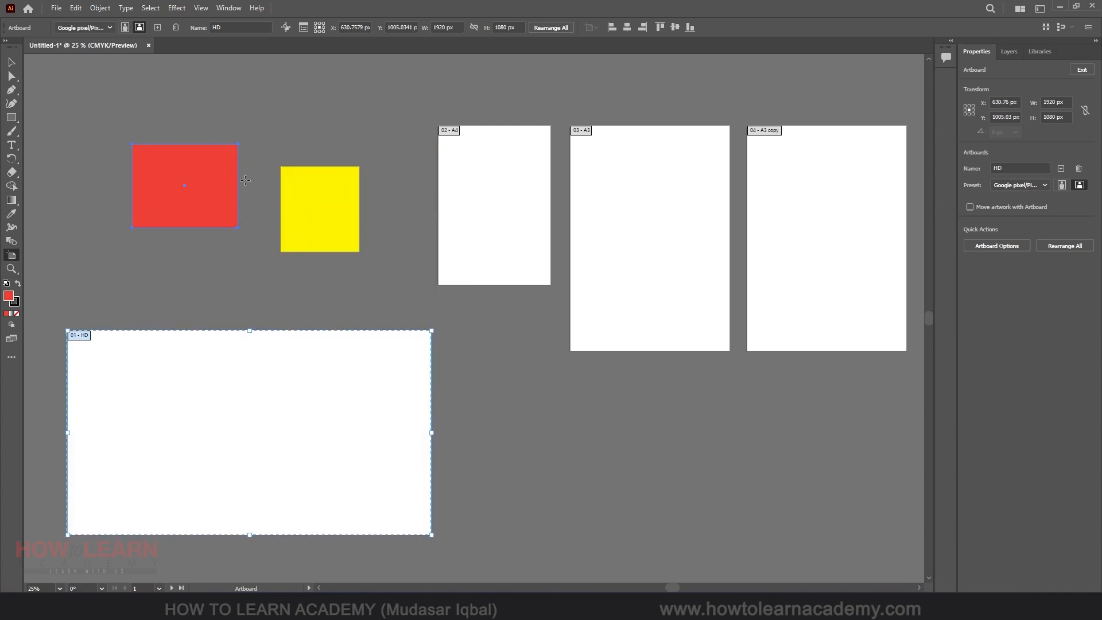
{"action": "key", "text": "ctrl+z"}
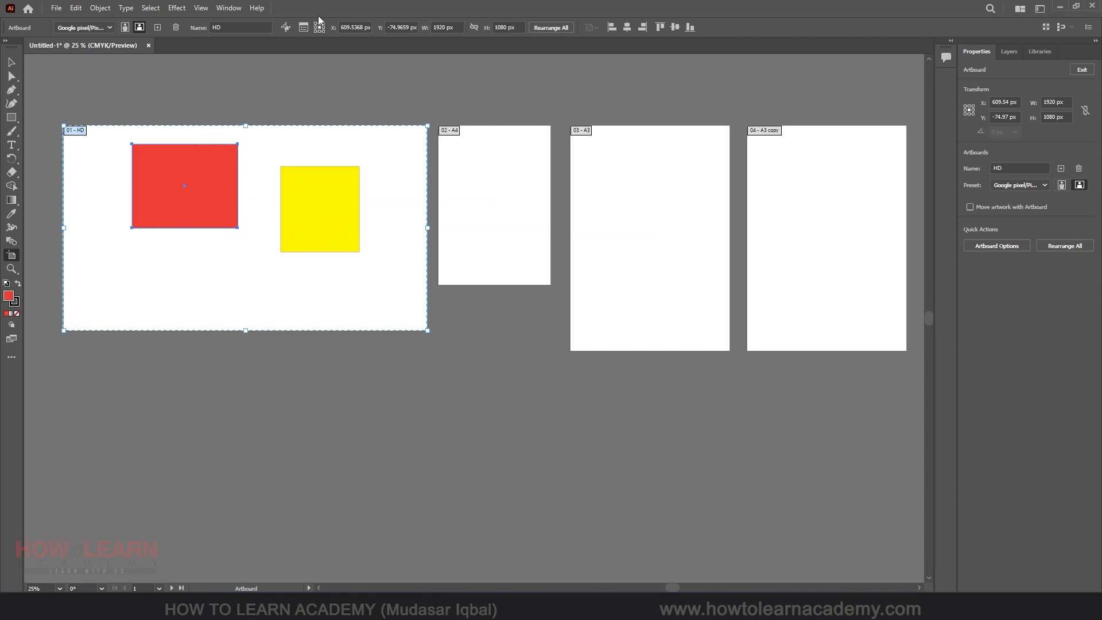
{"action": "left_click", "coordinate": [286, 27]}
Duplicate the HD artboard with its artwork below the original
{"action": "left_click_drag", "start_coordinate": [264, 184], "coordinate": [260, 369]}
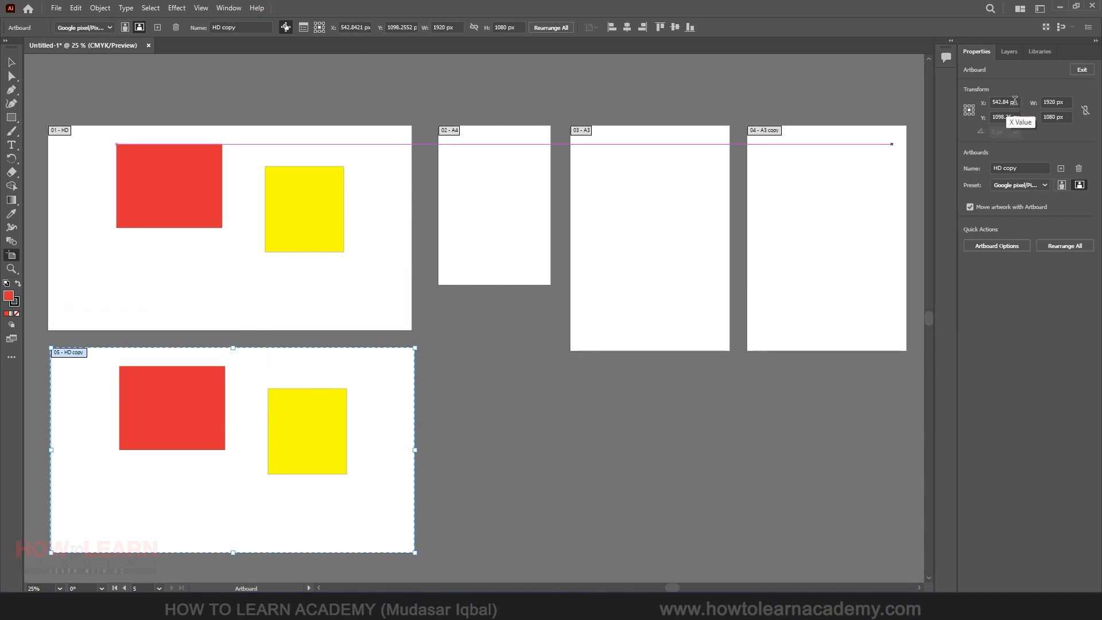
{"action": "left_click_drag", "start_coordinate": [1051, 102], "coordinate": [1077, 128]}
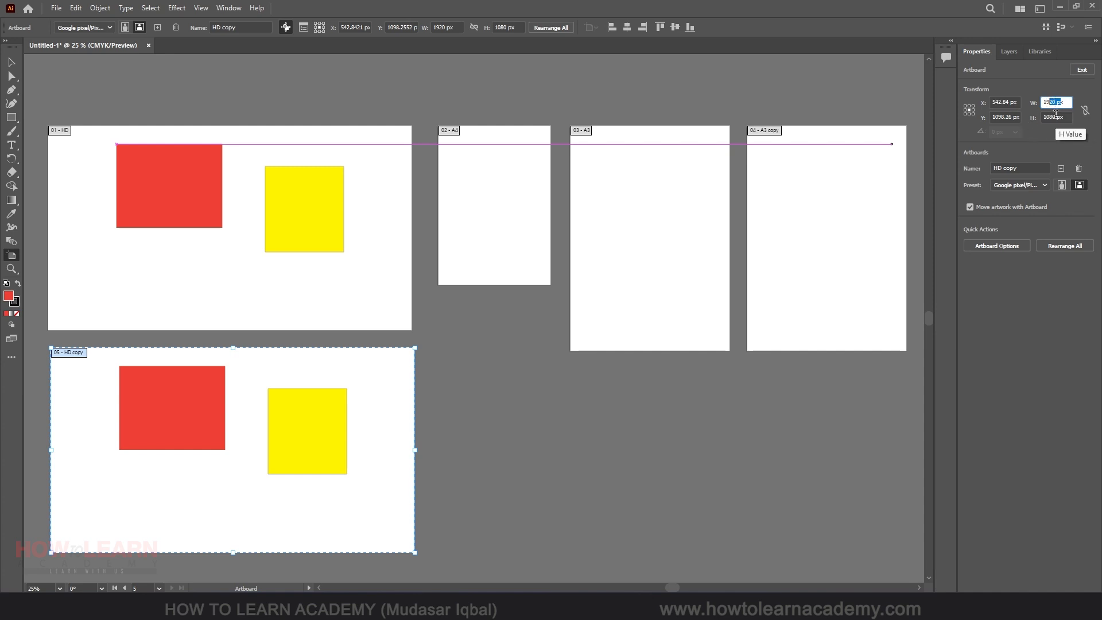
Inspect the presets and names of the HD, A4 and A3 copy artboards
{"action": "left_click", "coordinate": [864, 171]}
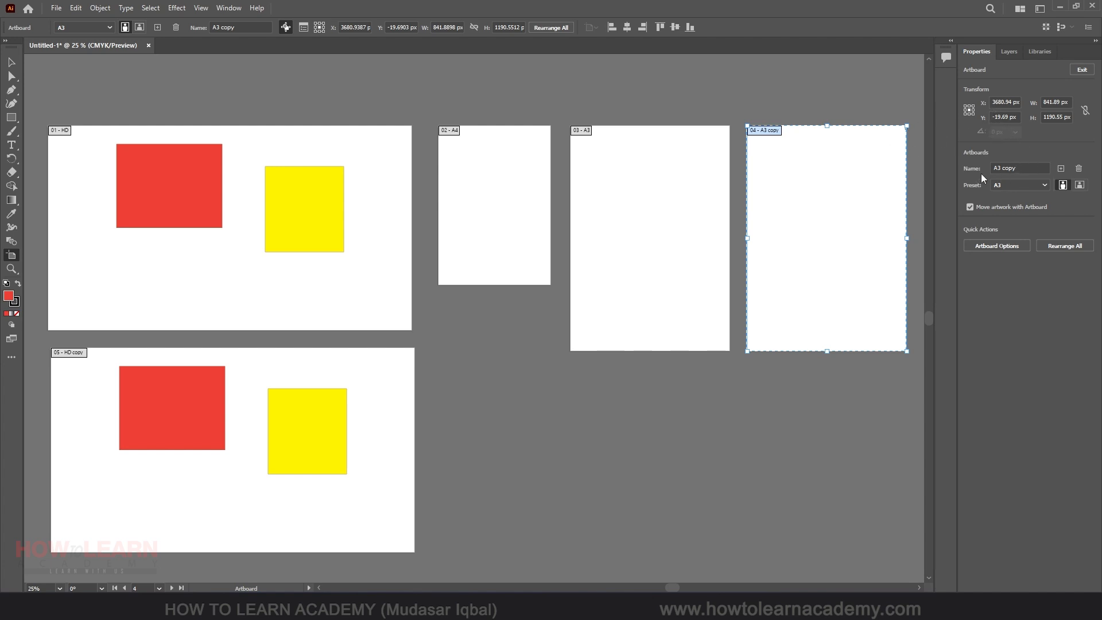
{"action": "left_click", "coordinate": [59, 134]}
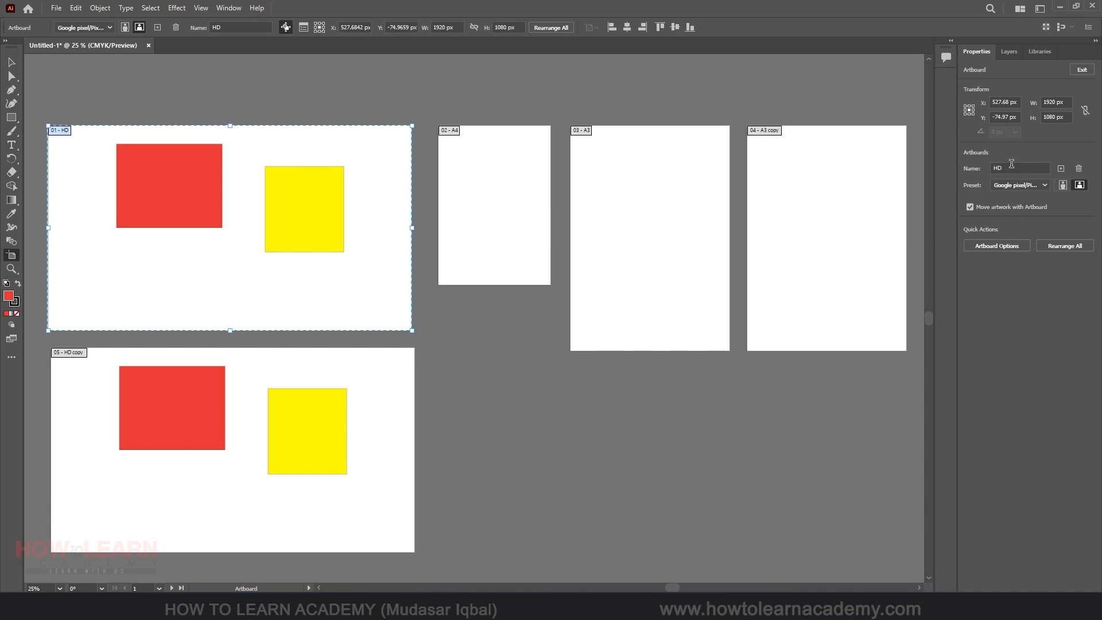
{"action": "left_click", "coordinate": [1025, 185]}
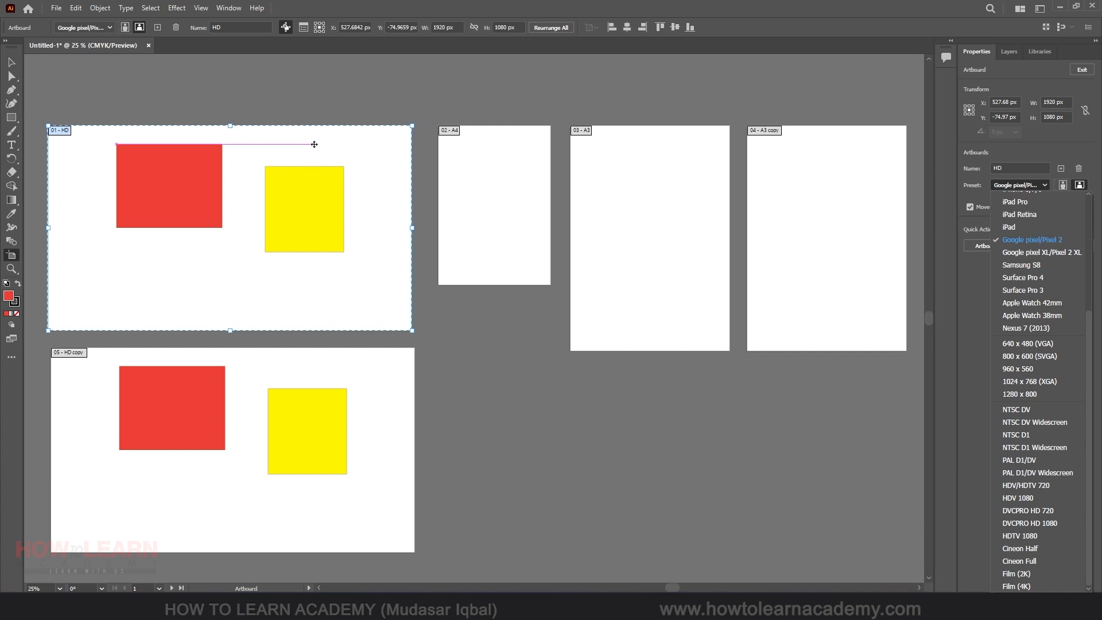
{"action": "left_click", "coordinate": [536, 167]}
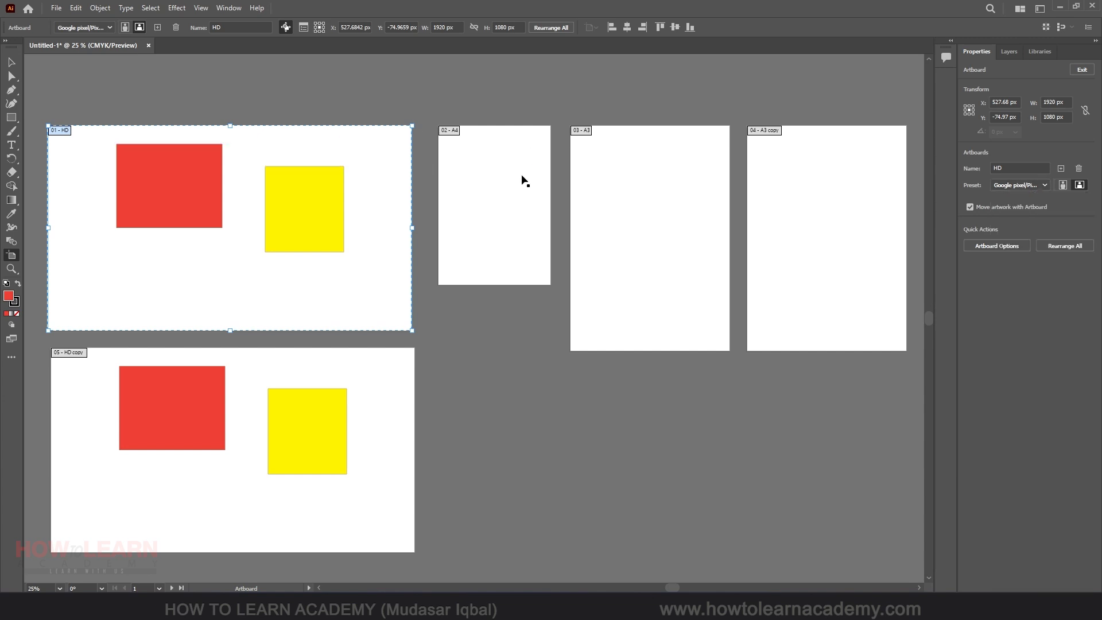
{"action": "left_click", "coordinate": [512, 163]}
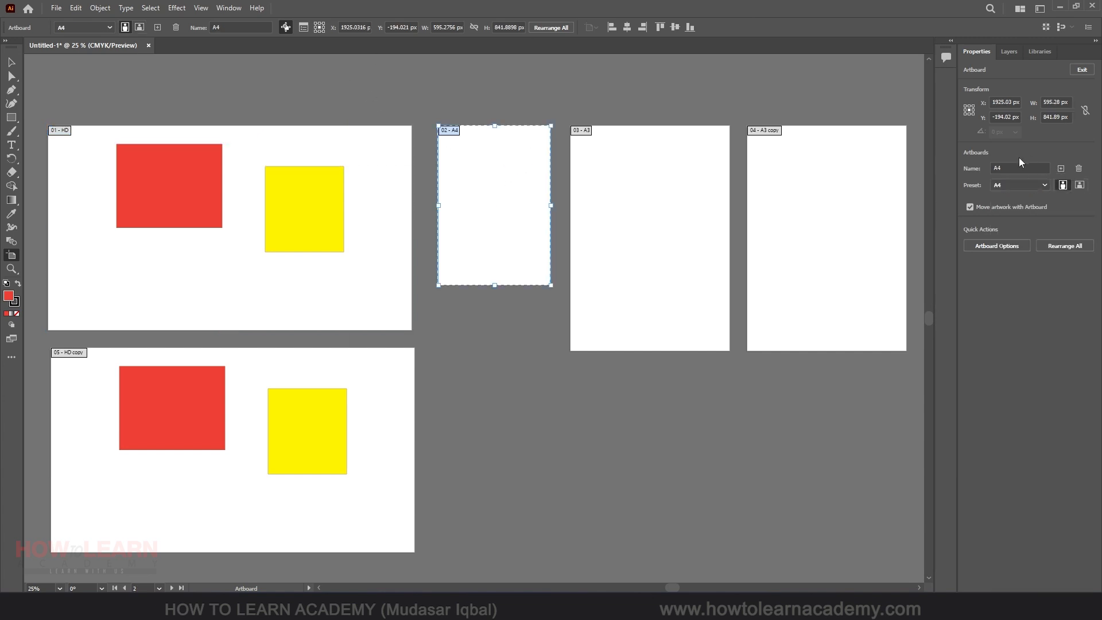
{"action": "left_click", "coordinate": [1010, 182]}
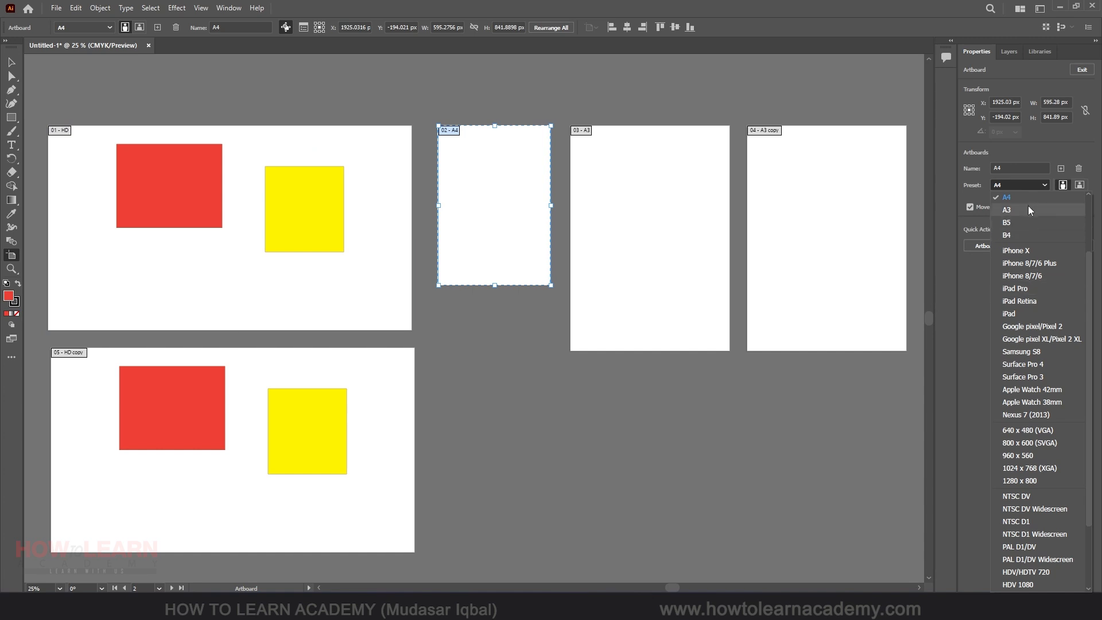
{"action": "left_click", "coordinate": [94, 24]}
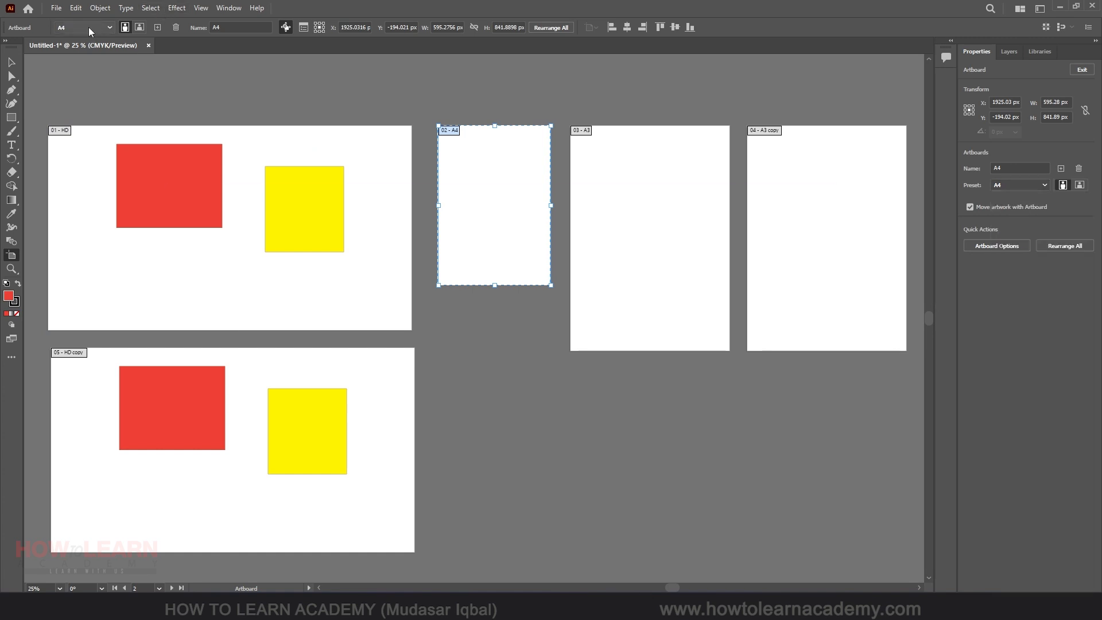
{"action": "left_click", "coordinate": [89, 27]}
{"action": "left_click", "coordinate": [342, 8]}
{"action": "left_click", "coordinate": [240, 27]}
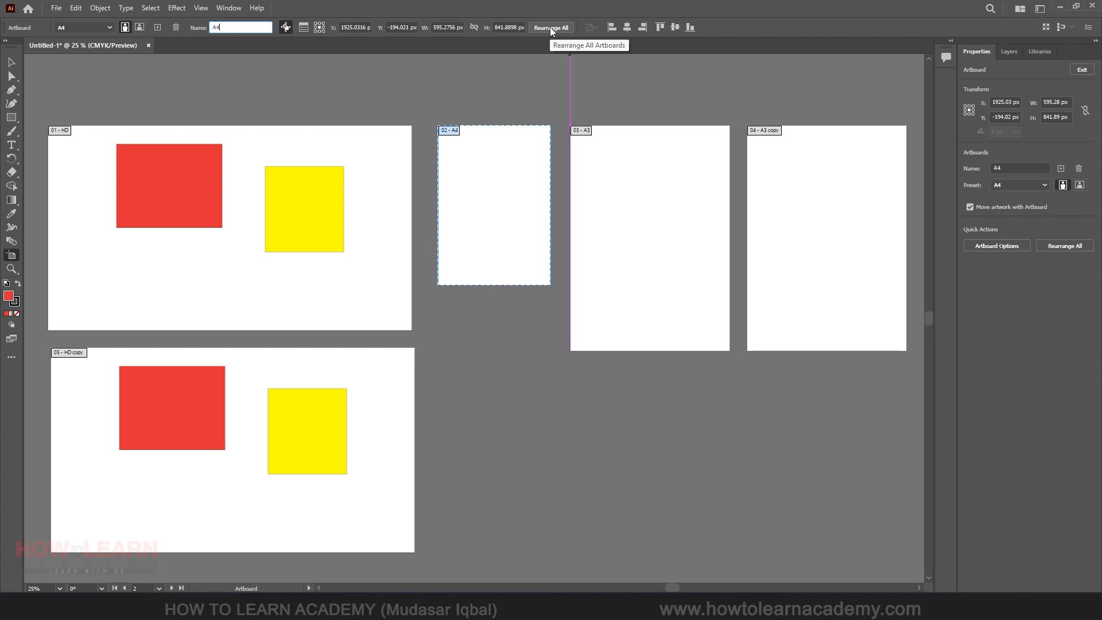
Move the A3 artboard upward and duplicate the A3 copy and HD copy artboards several times around the canvas
{"action": "scroll", "coordinate": [368, 206], "scroll_direction": "down", "scroll_amount": 3}
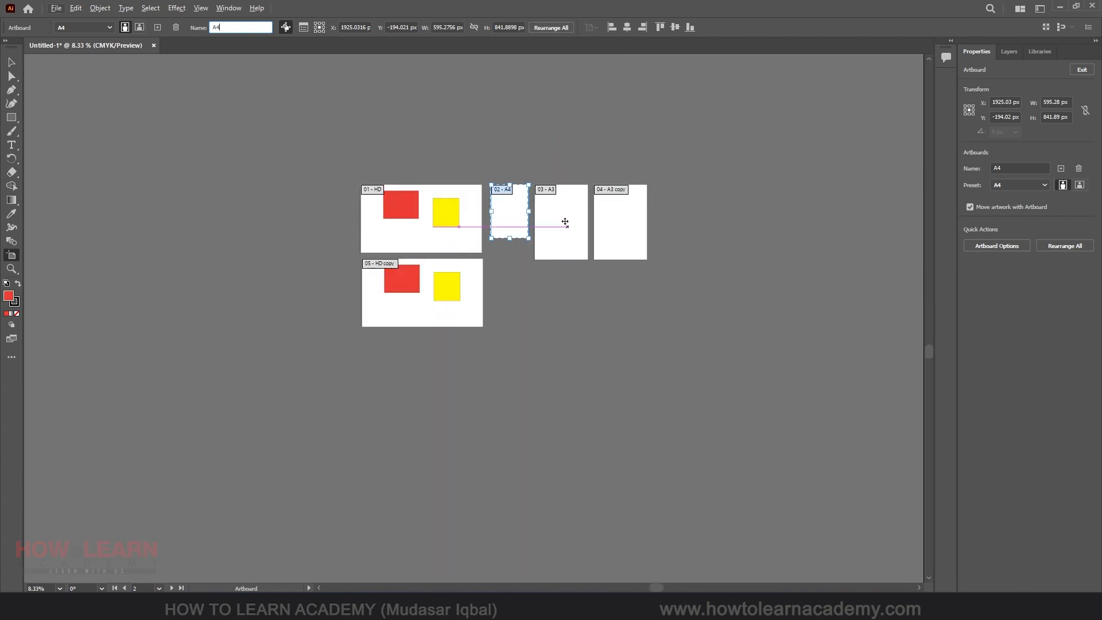
{"action": "left_click_drag", "start_coordinate": [561, 221], "coordinate": [572, 141]}
{"action": "left_click_drag", "start_coordinate": [631, 224], "coordinate": [726, 253]}
{"action": "left_click_drag", "start_coordinate": [724, 252], "coordinate": [618, 430]}
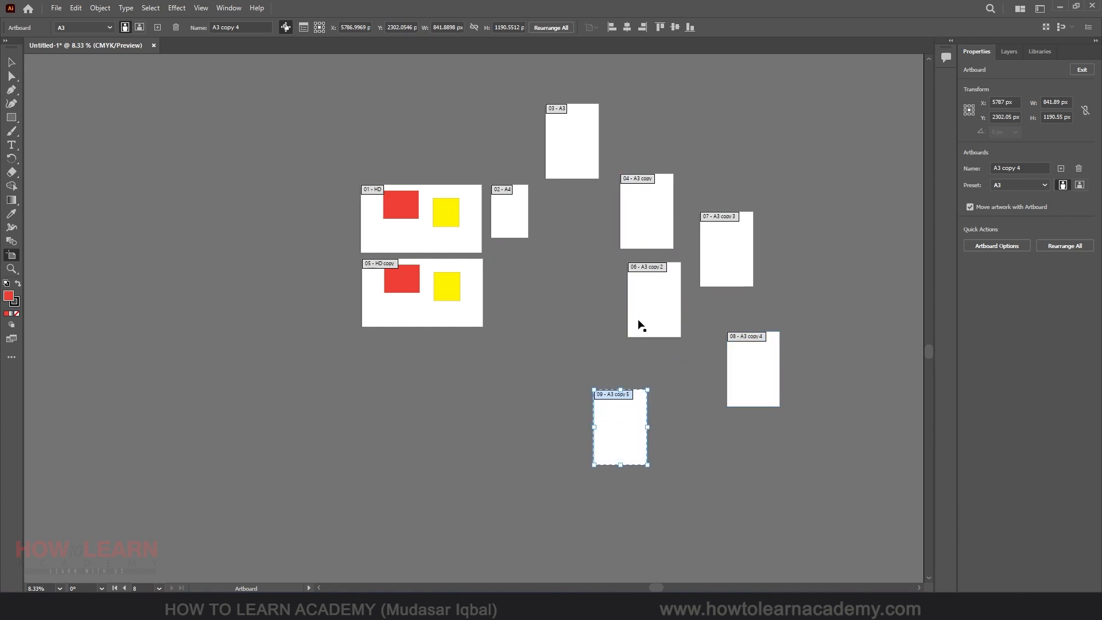
{"action": "left_click_drag", "start_coordinate": [653, 294], "coordinate": [539, 439]}
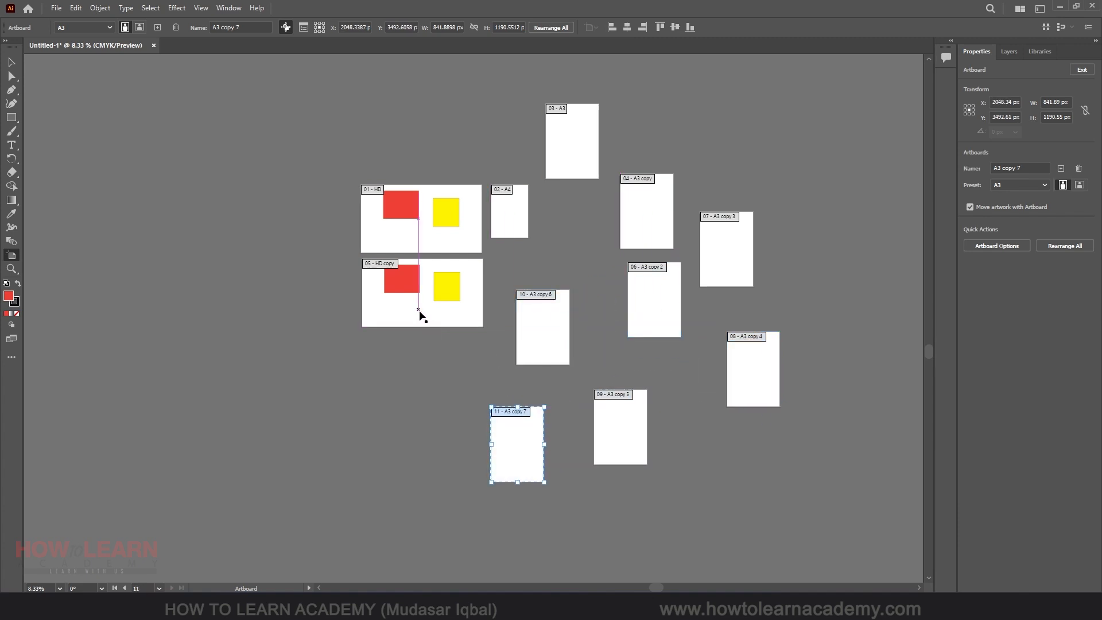
{"action": "left_click_drag", "start_coordinate": [421, 312], "coordinate": [336, 416]}
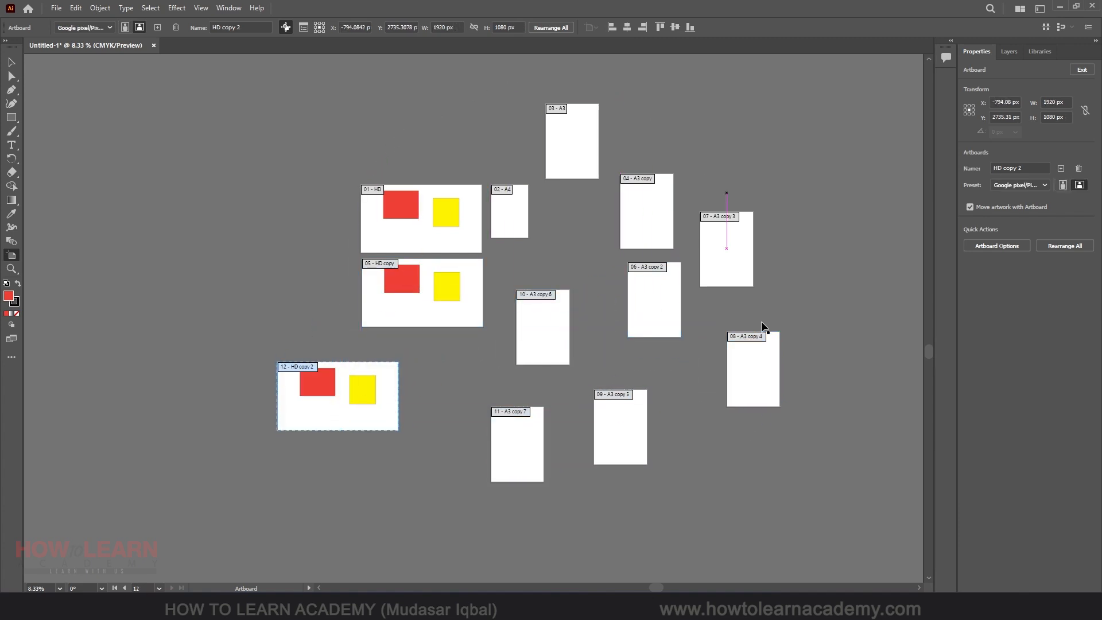
Rearrange all artboards into a grid with 2 columns and 20 px spacing
{"action": "left_click", "coordinate": [552, 28]}
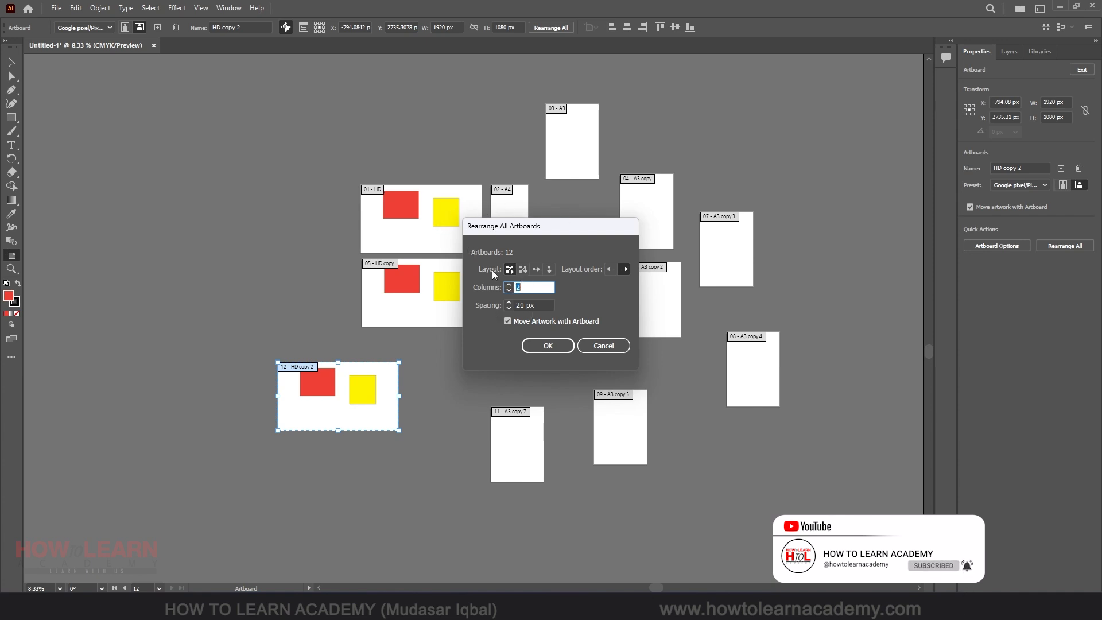
{"action": "left_click", "coordinate": [531, 305]}
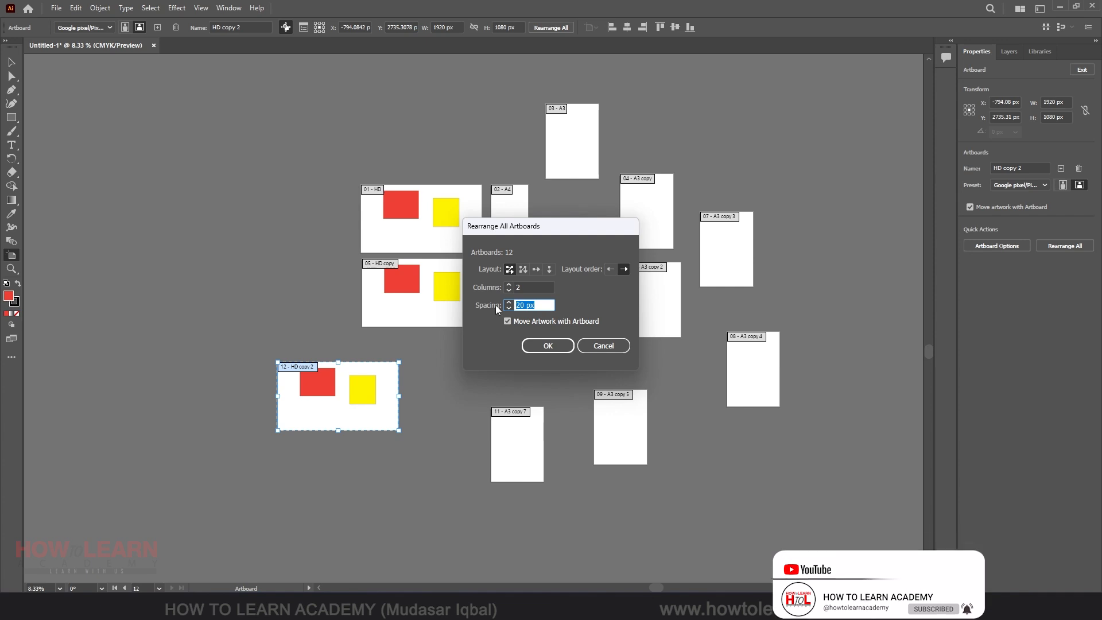
{"action": "left_click", "coordinate": [548, 345]}
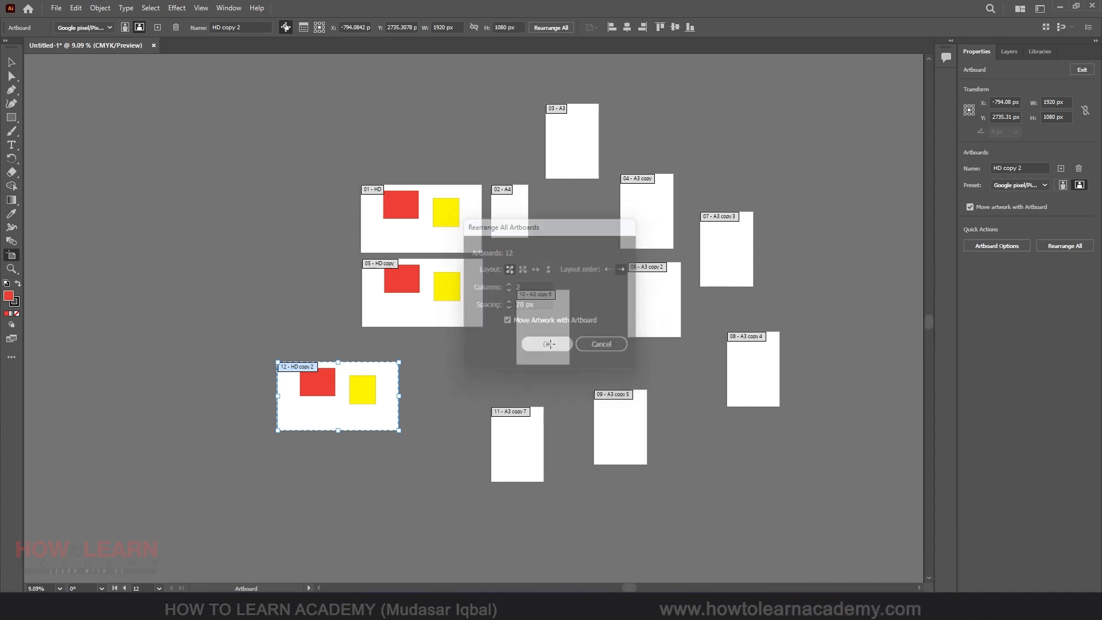
Zoom in and out to examine the rearranged artboards
{"action": "scroll", "coordinate": [384, 57], "scroll_direction": "up", "scroll_amount": 4}
{"action": "scroll", "coordinate": [385, 66], "scroll_direction": "up", "scroll_amount": 3}
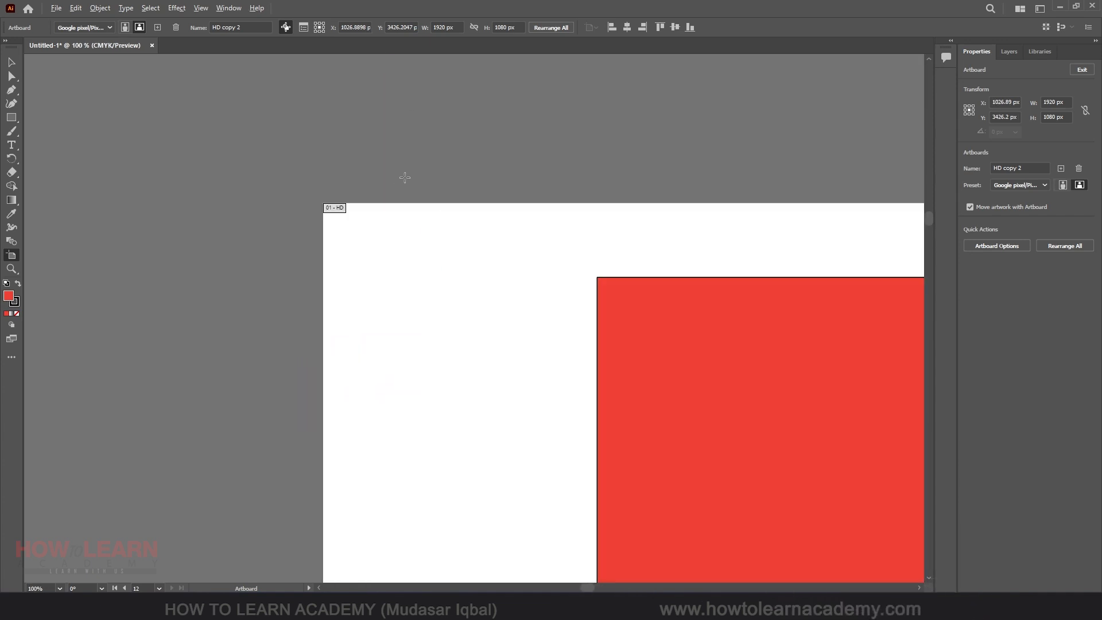
{"action": "scroll", "coordinate": [363, 183], "scroll_direction": "down", "scroll_amount": 5}
{"action": "scroll", "coordinate": [631, 208], "scroll_direction": "up", "scroll_amount": 3}
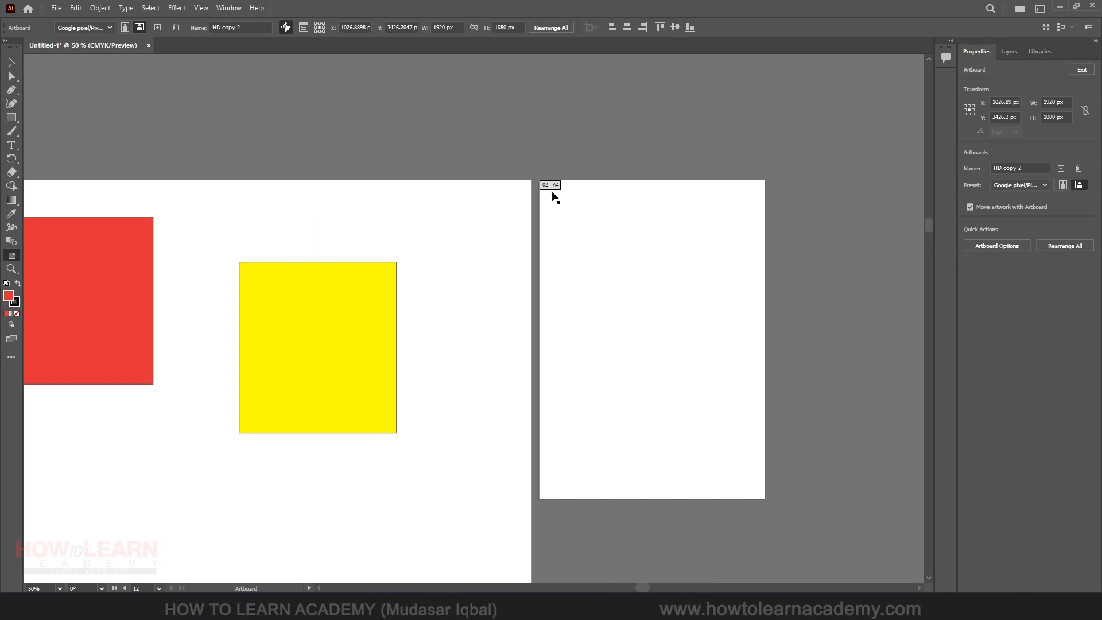
{"action": "scroll", "coordinate": [553, 191], "scroll_direction": "down", "scroll_amount": 4}
{"action": "scroll", "coordinate": [610, 221], "scroll_direction": "up", "scroll_amount": 3}
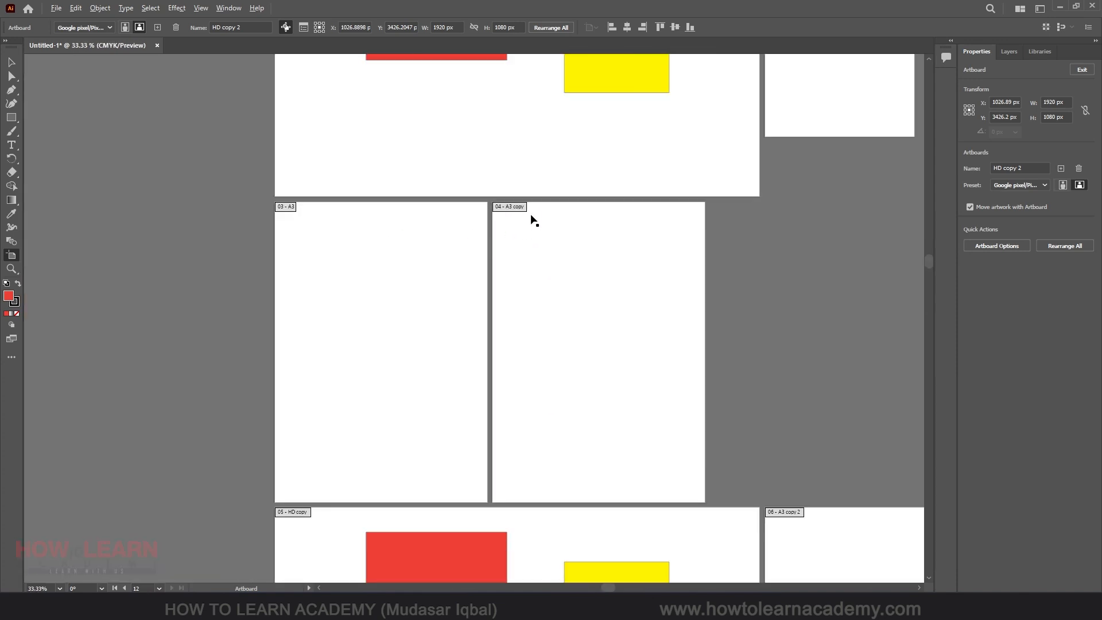
Rearrange all artboards by column with 4 rows and 20 px spacing
{"action": "left_click", "coordinate": [302, 27]}
{"action": "left_click", "coordinate": [635, 459]}
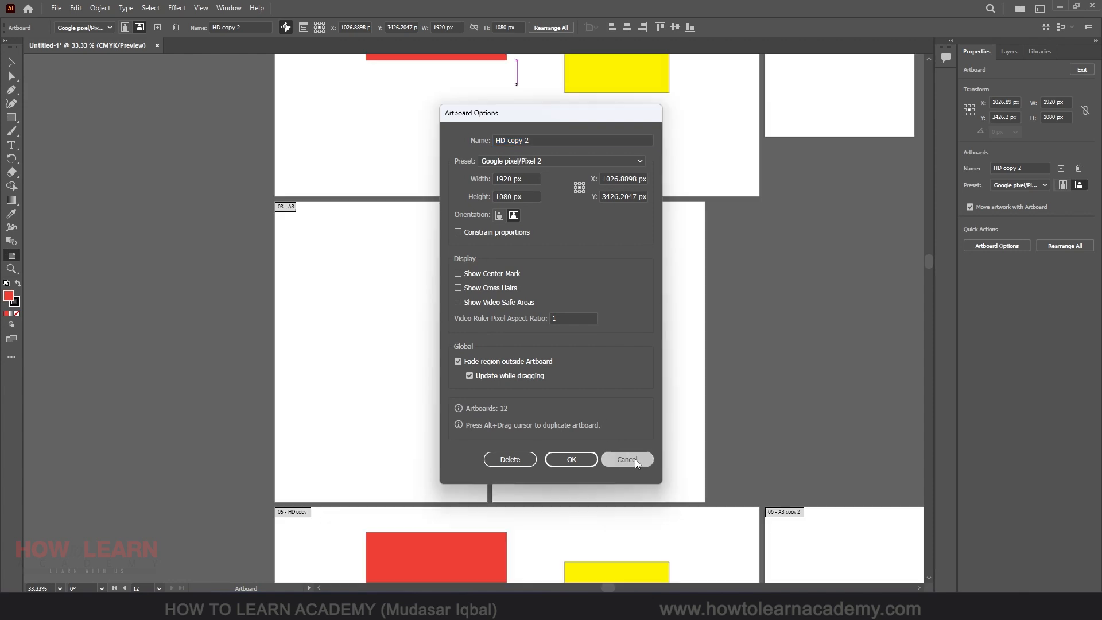
{"action": "left_click", "coordinate": [551, 28]}
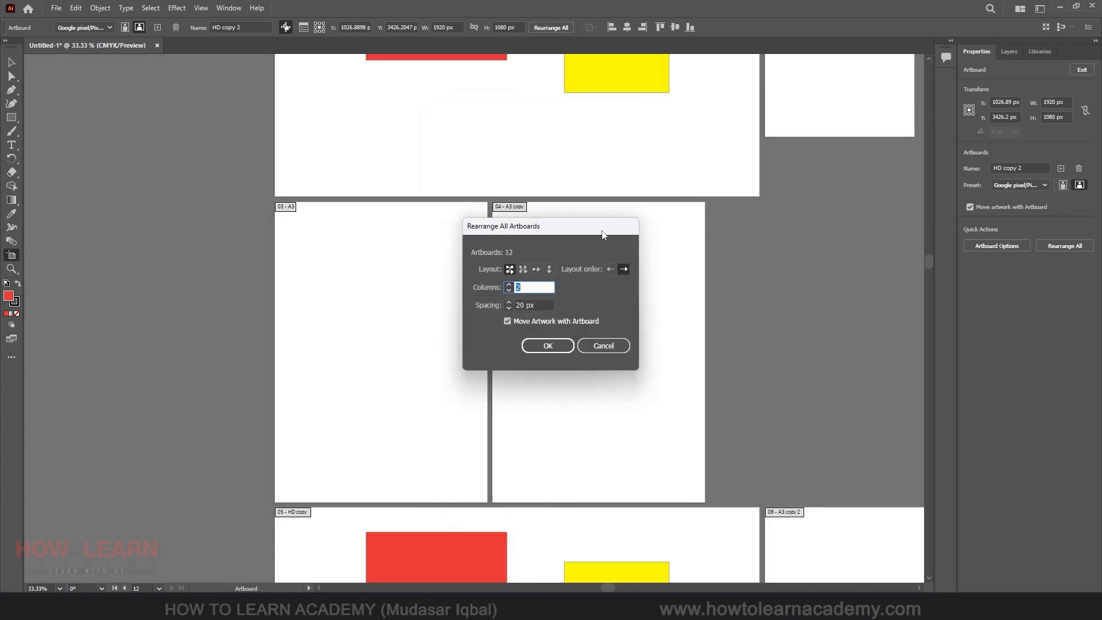
{"action": "left_click", "coordinate": [522, 269]}
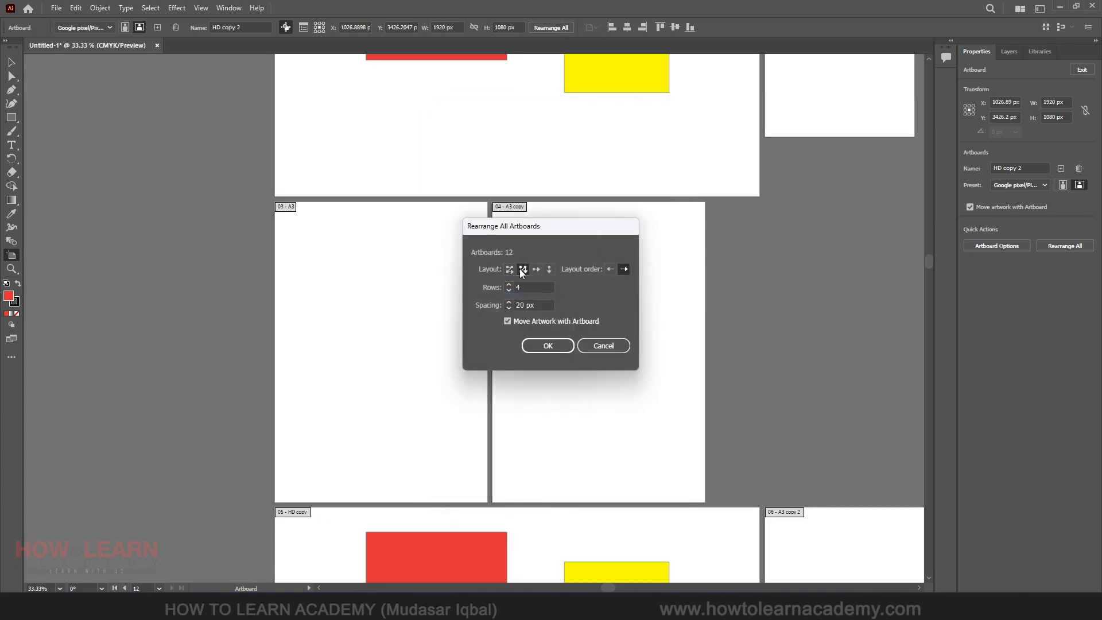
{"action": "left_click", "coordinate": [548, 345]}
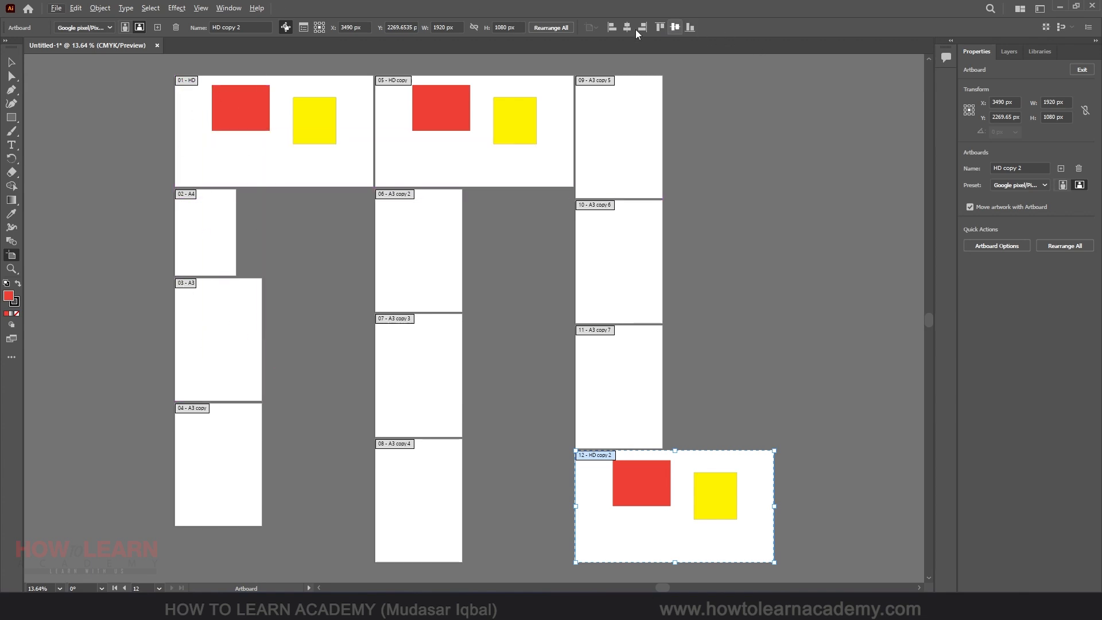
Rearrange all artboards into a grid by row with 3 columns and 20 px spacing
{"action": "left_click", "coordinate": [551, 27]}
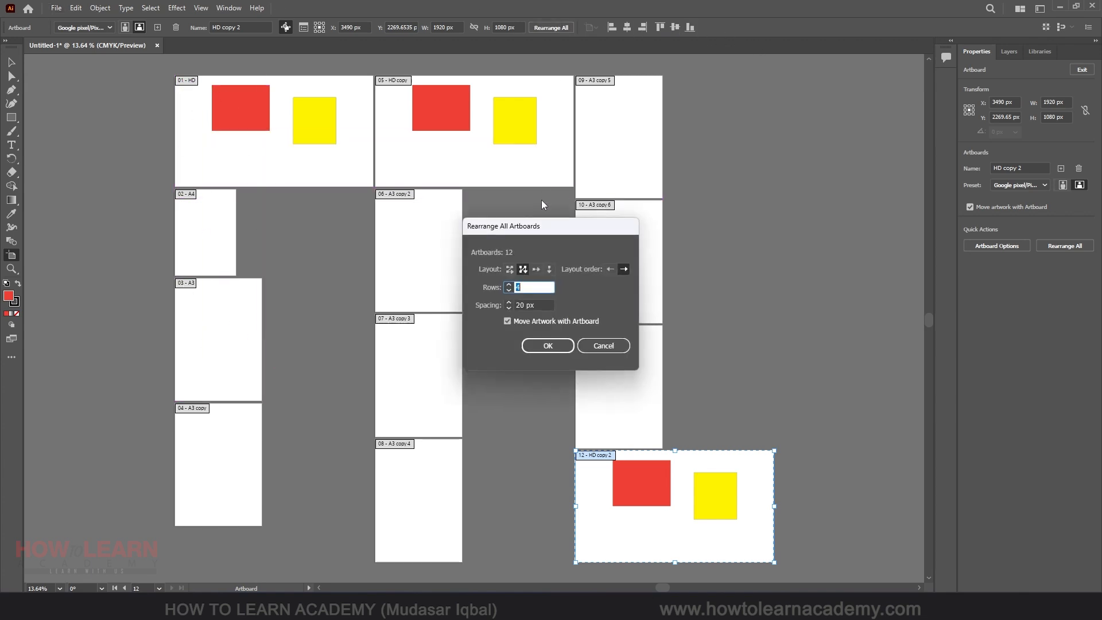
{"action": "left_click", "coordinate": [512, 270]}
{"action": "left_click", "coordinate": [510, 270]}
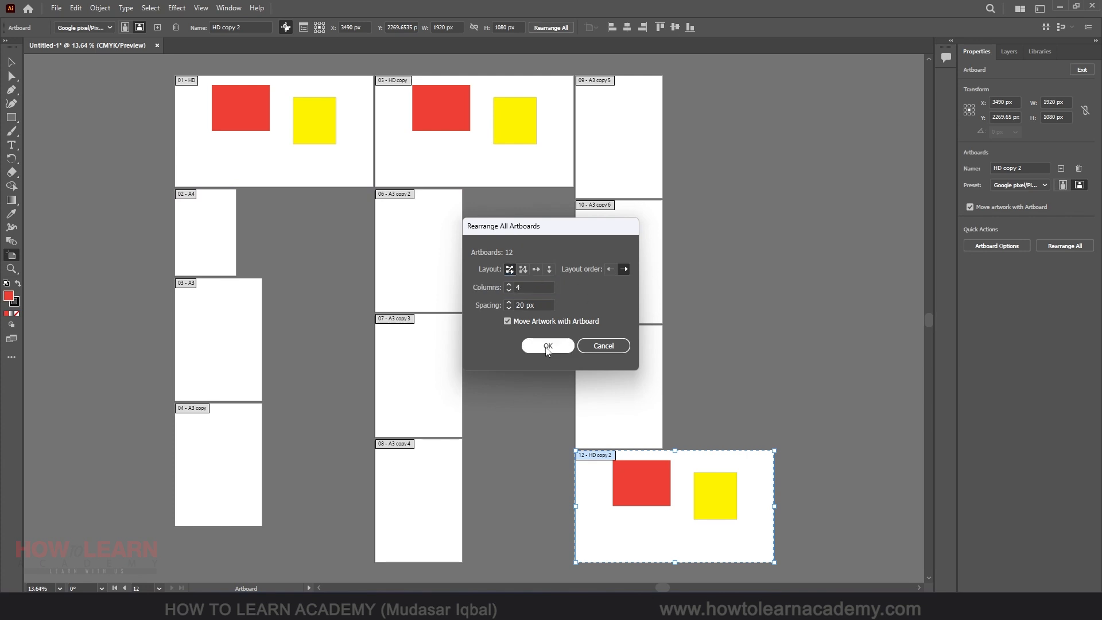
{"action": "left_click", "coordinate": [508, 291]}
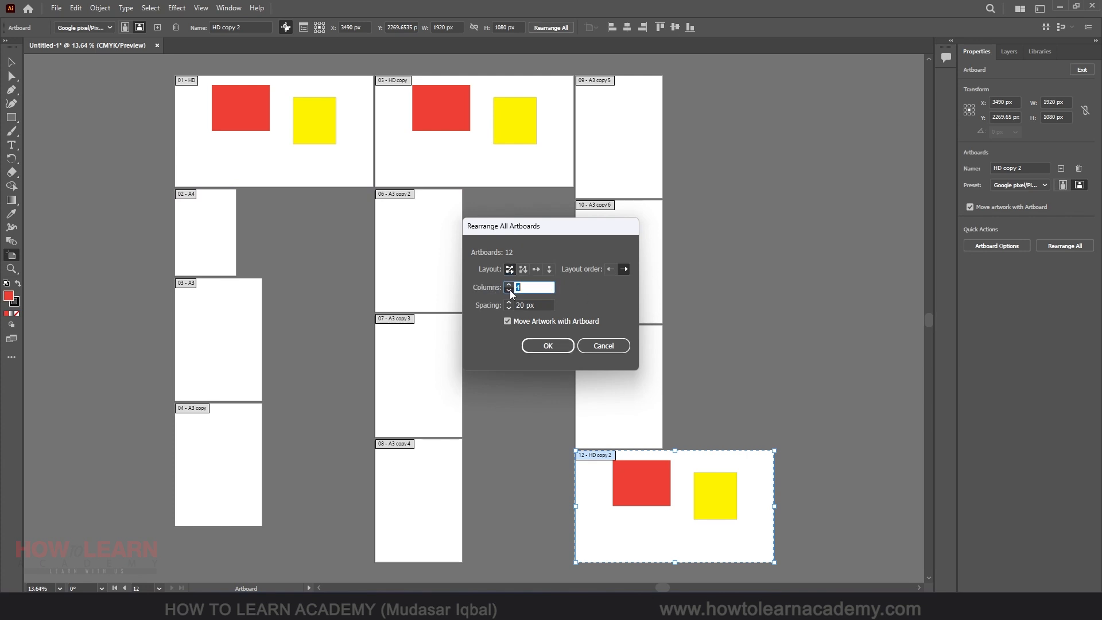
{"action": "left_click", "coordinate": [548, 346]}
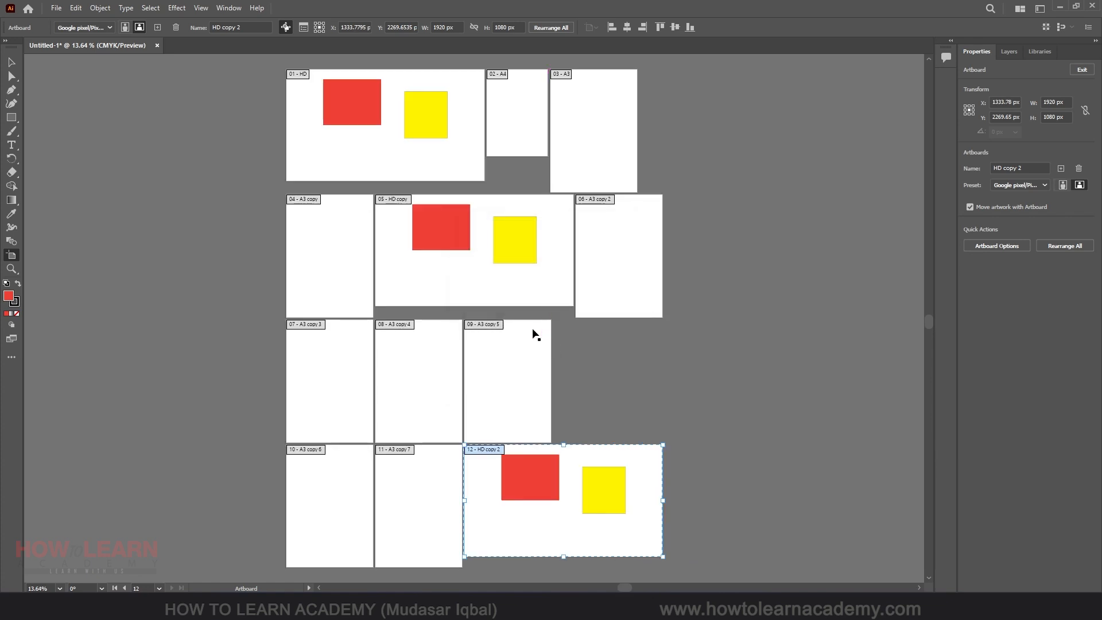
Rearrange all artboards again in the 3-column grid with the spacing increased to 50 px
{"action": "left_click", "coordinate": [559, 28]}
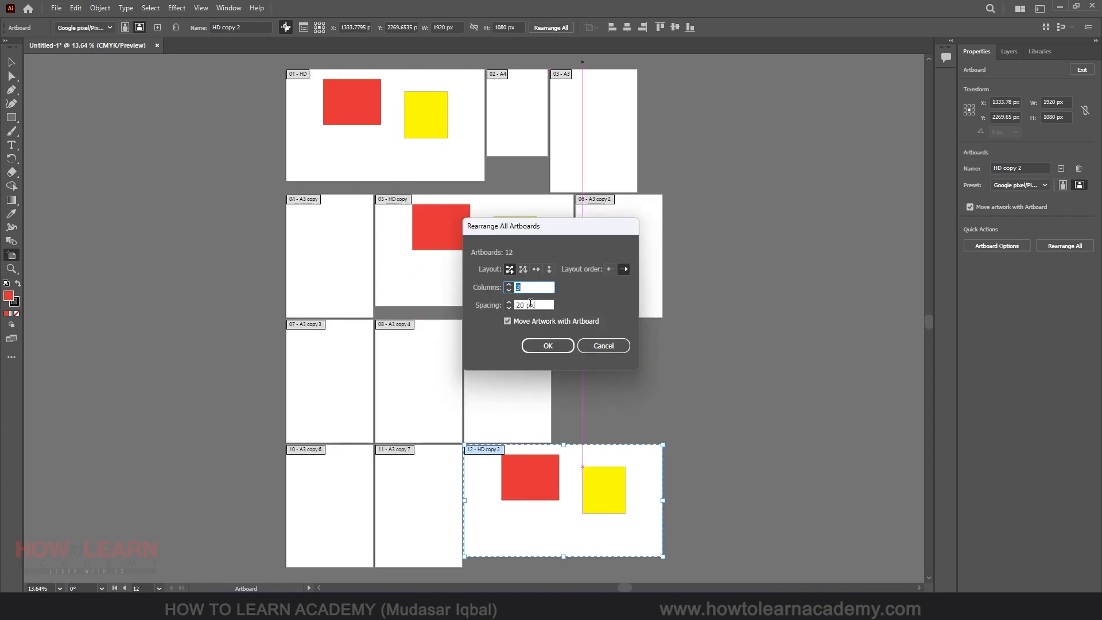
{"action": "key", "text": "Tab"}
{"action": "type", "text": "50"}
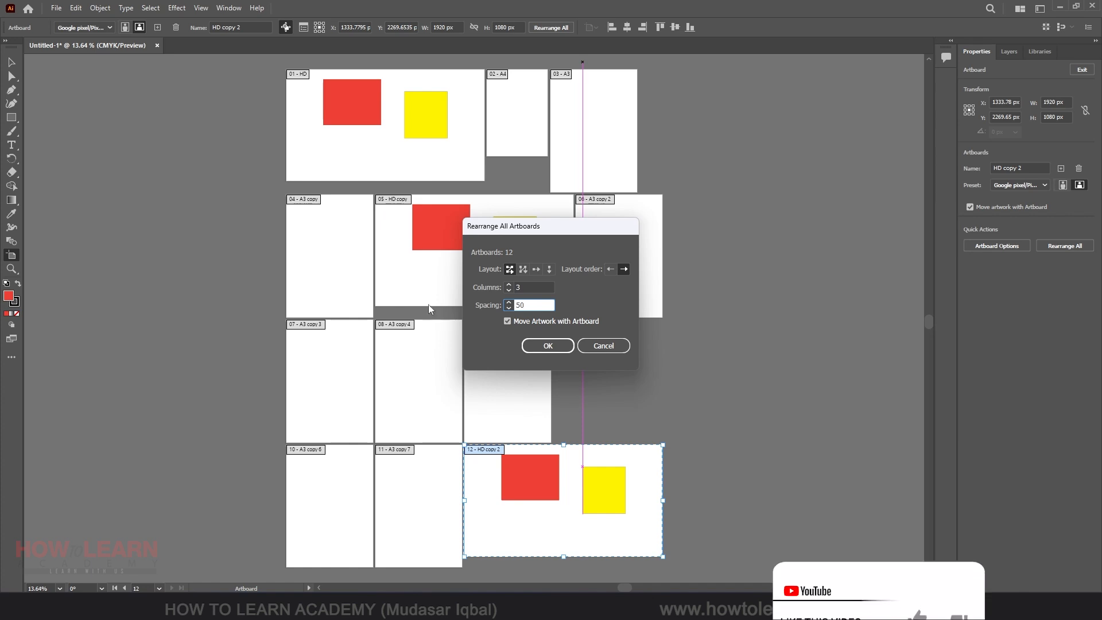
{"action": "left_click", "coordinate": [545, 344]}
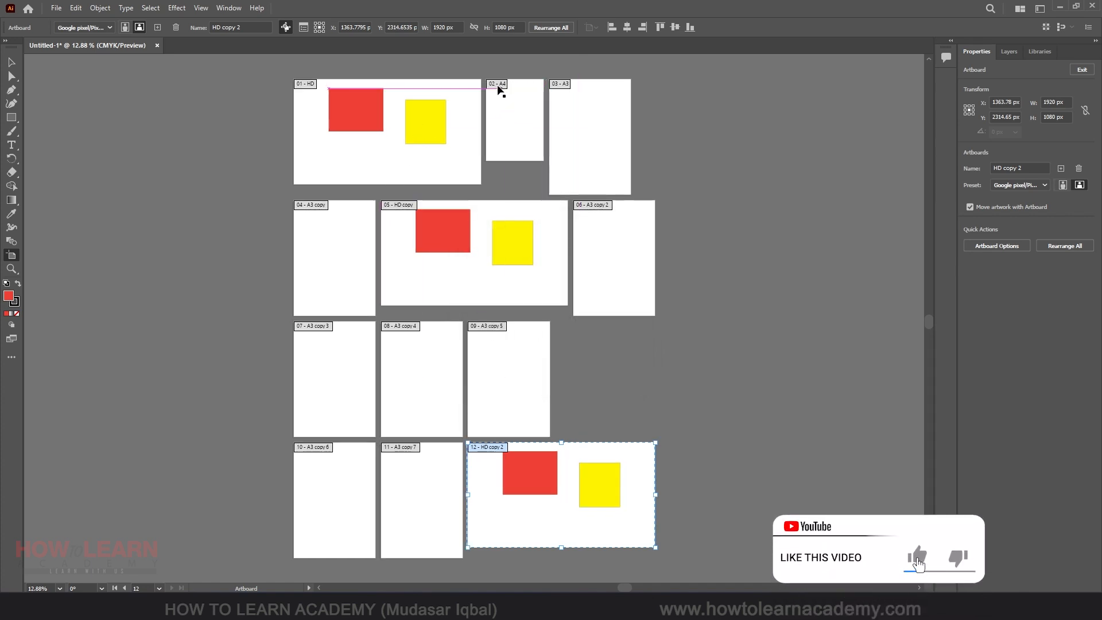